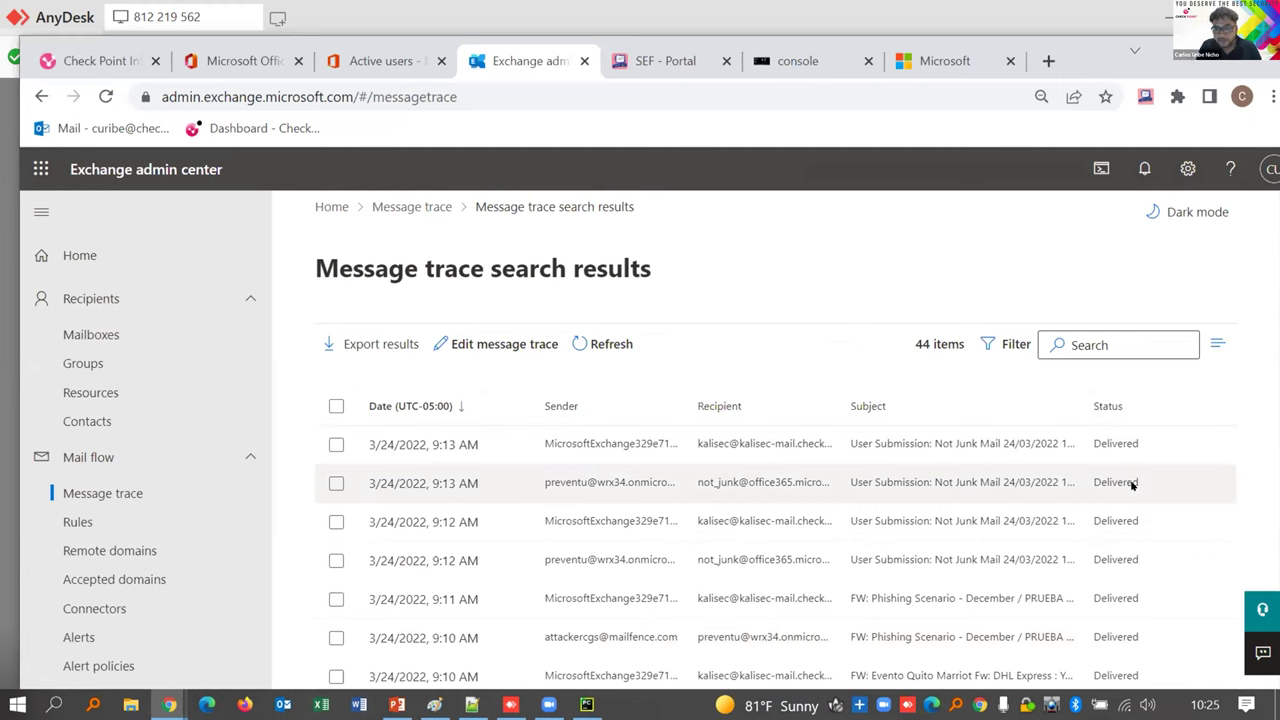
- Switch to Check Point Harmony Email & Collaboration and open the phishing event for the PRUEBA PHISHING 3 email
click(70, 64)
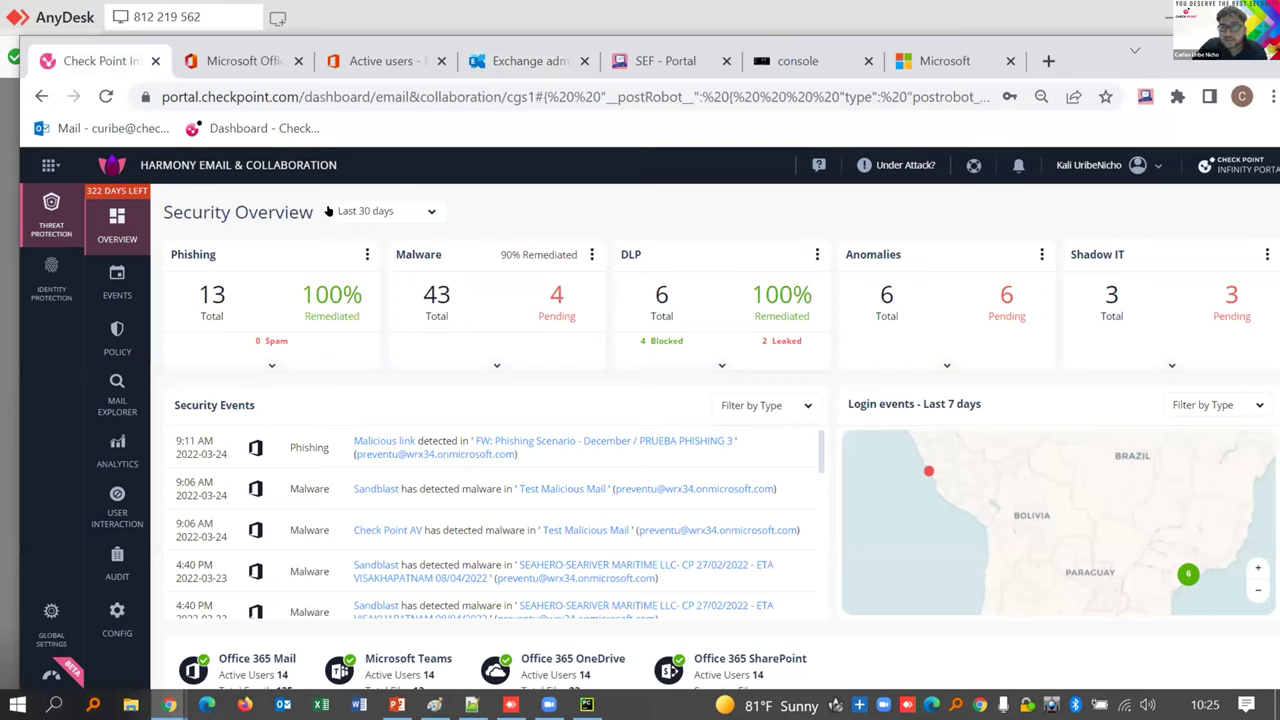
click(314, 450)
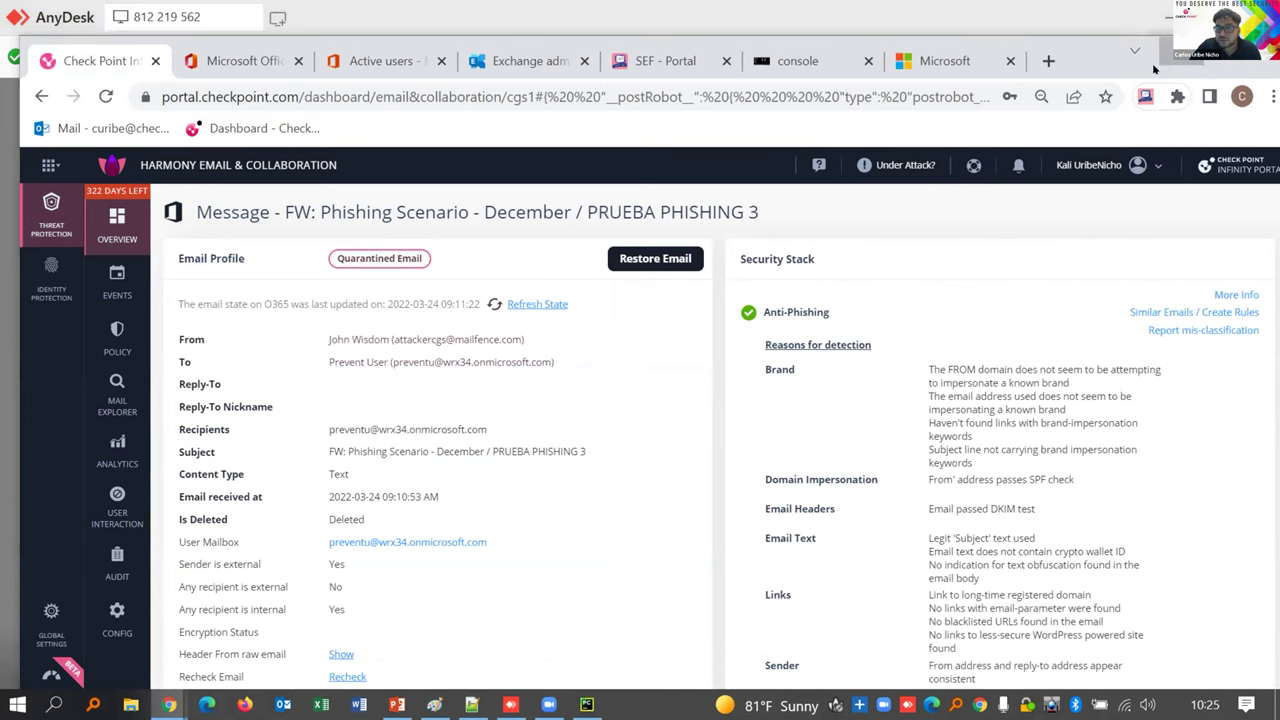
click(1165, 48)
mouse_move(168, 704)
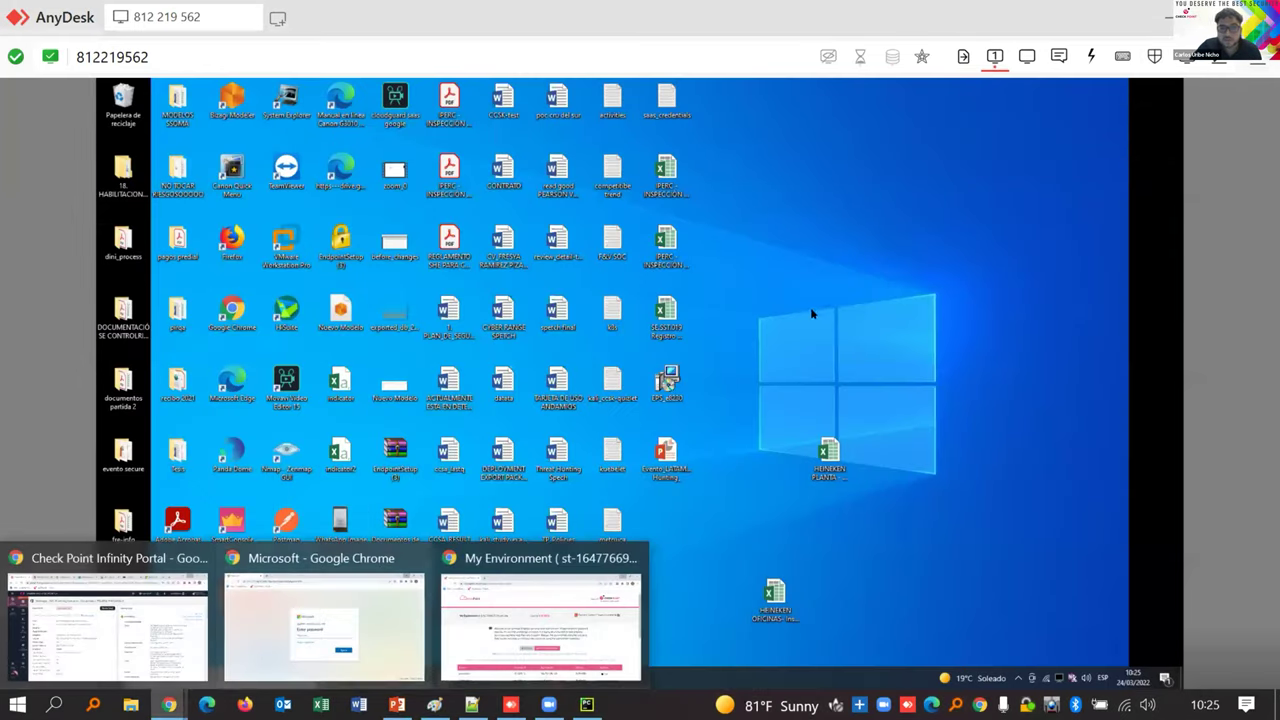
click(110, 615)
- Examine the email's detection reasons, AI model analysis, relationship strength, transport chain and link analysis
scroll(1079, 340, down, 5)
scroll(1077, 354, down, 4)
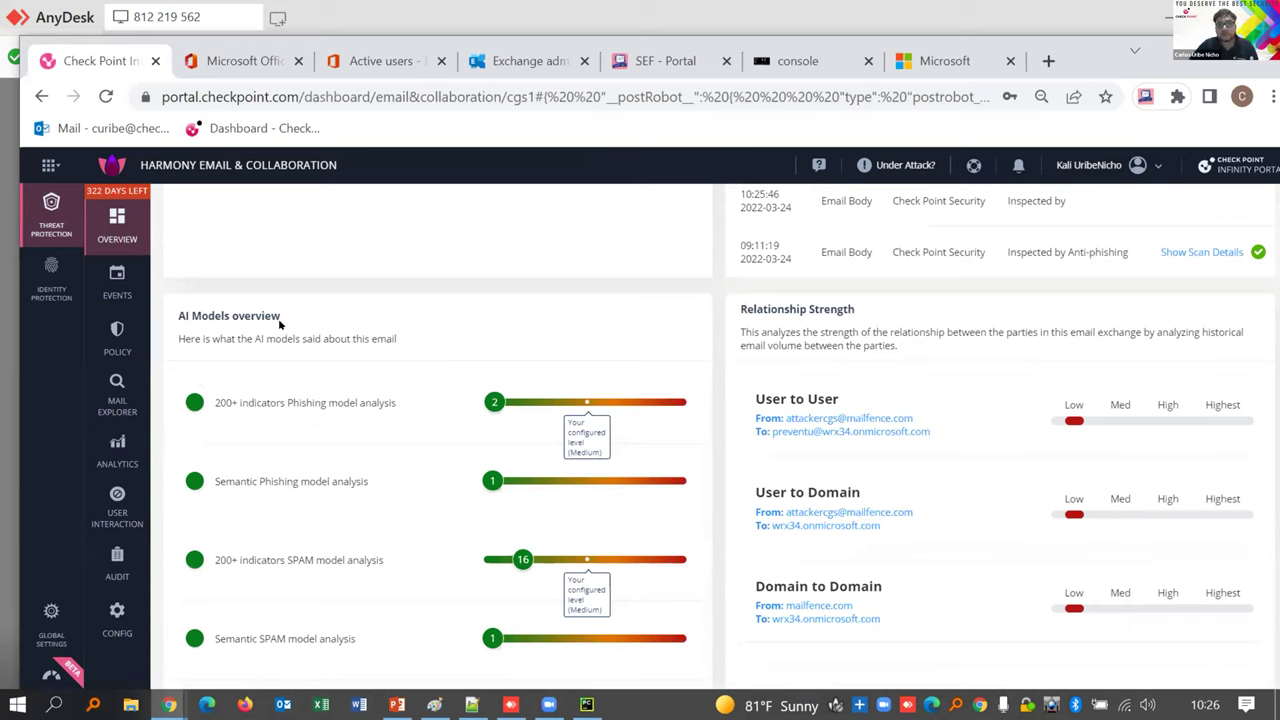
scroll(994, 374, up, 8)
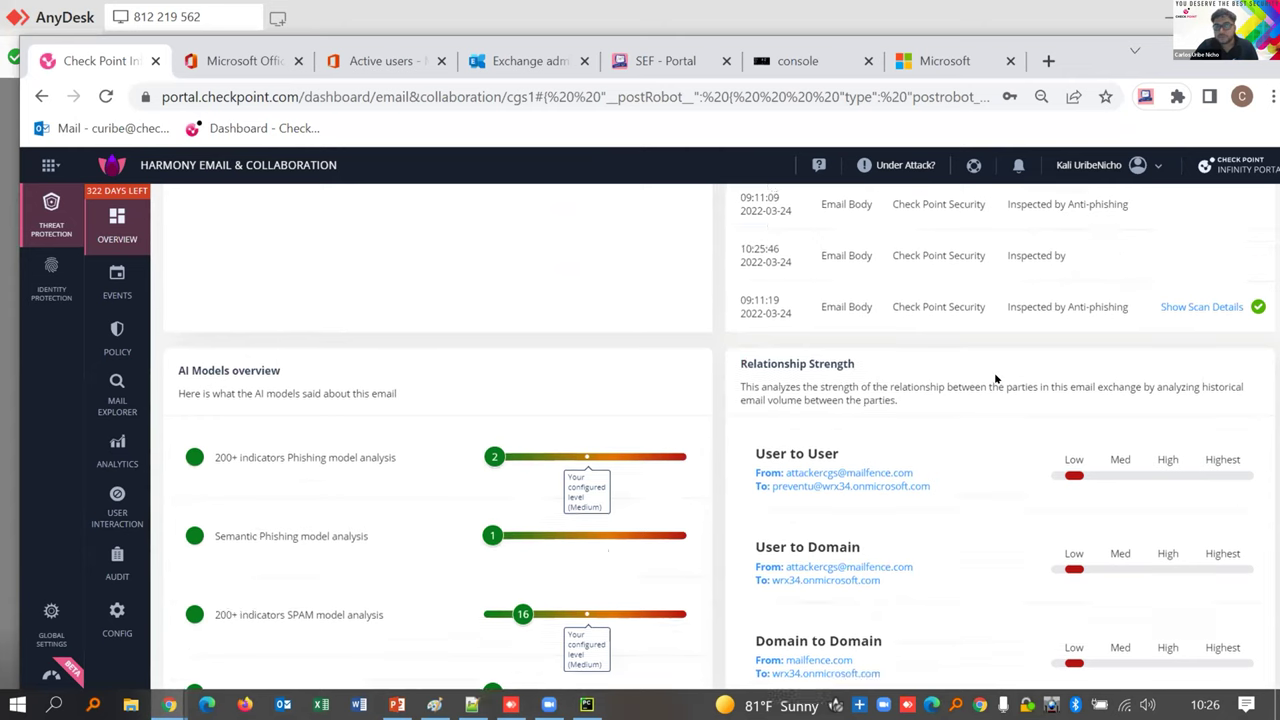
scroll(1024, 460, down, 2)
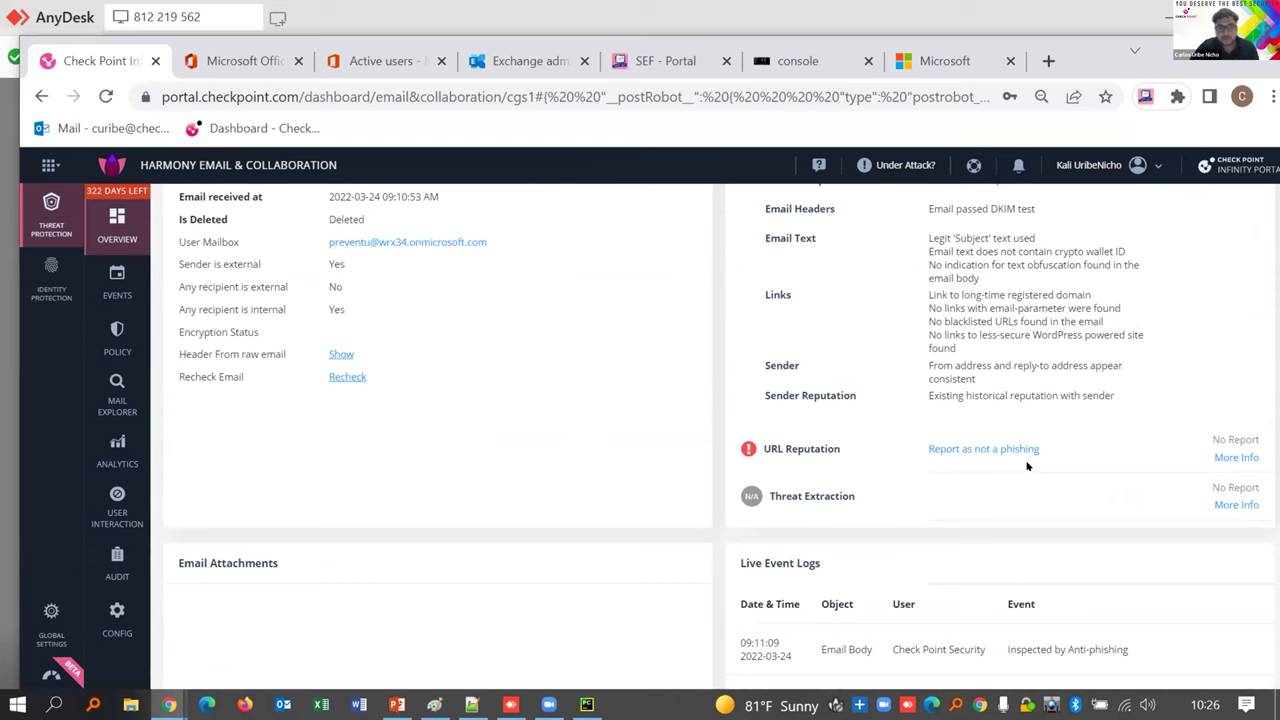
scroll(1103, 391, down, 6)
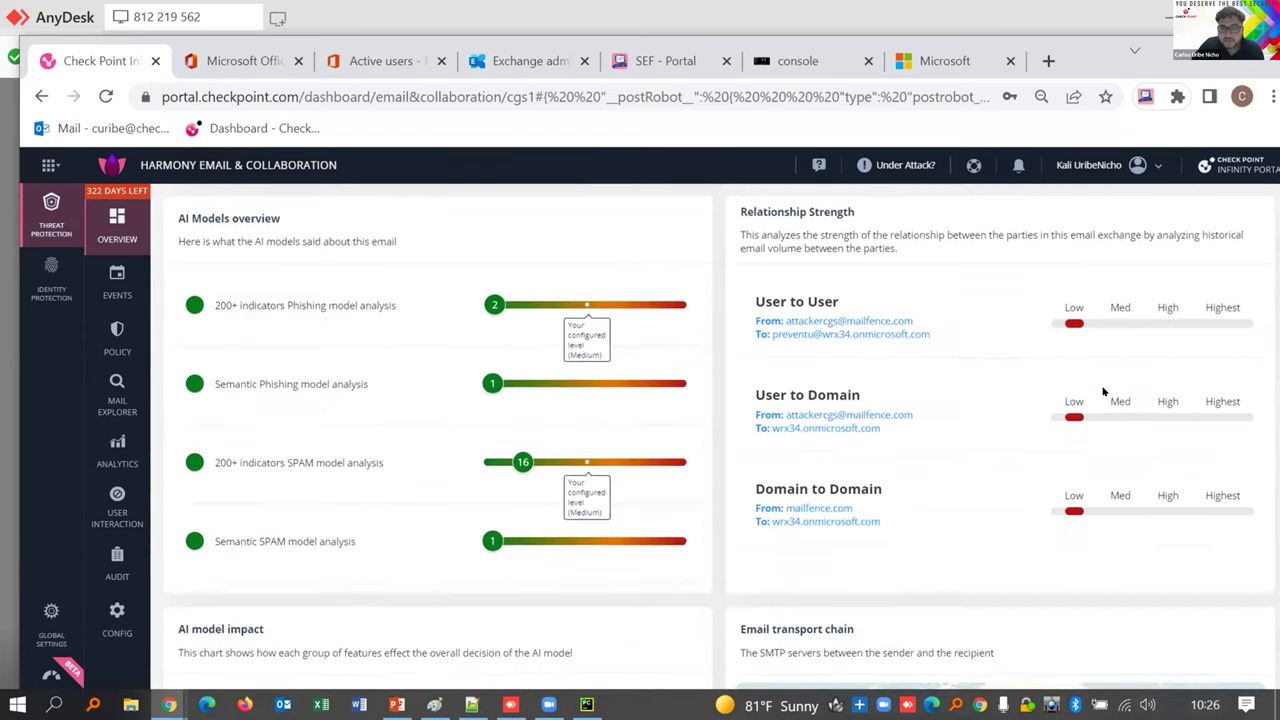
scroll(1103, 391, down, 4)
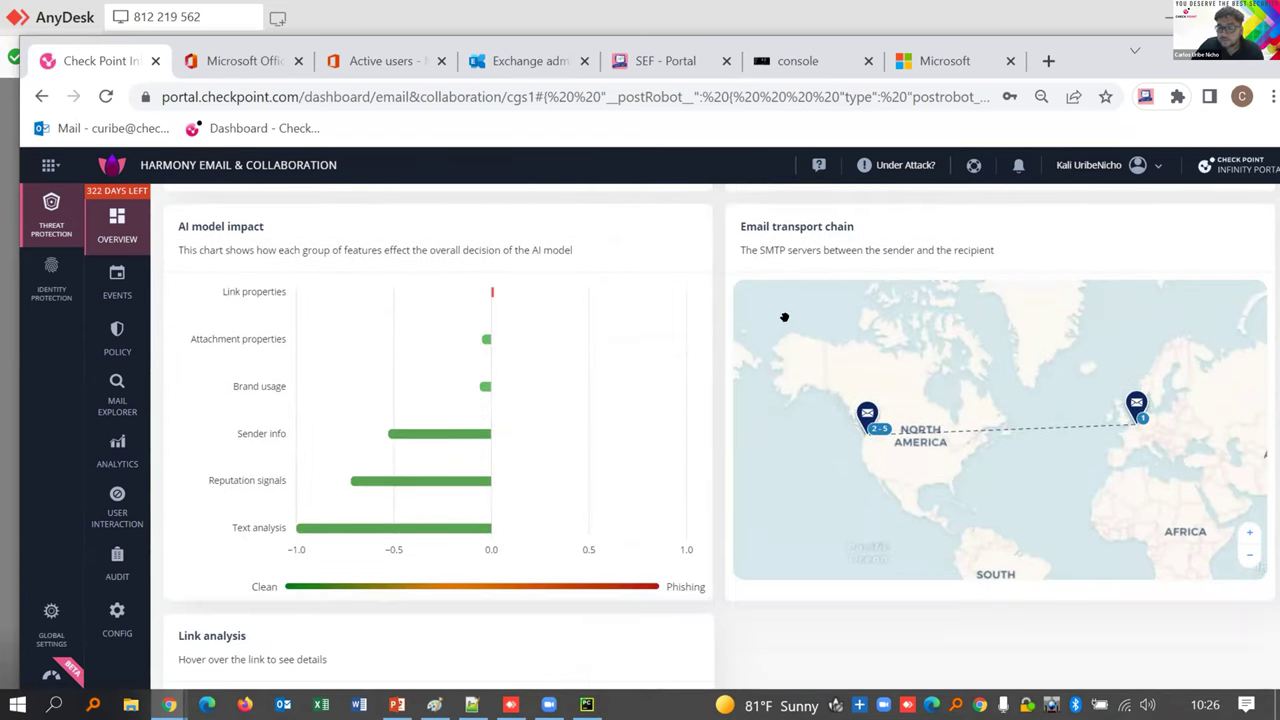
scroll(706, 323, down, 3)
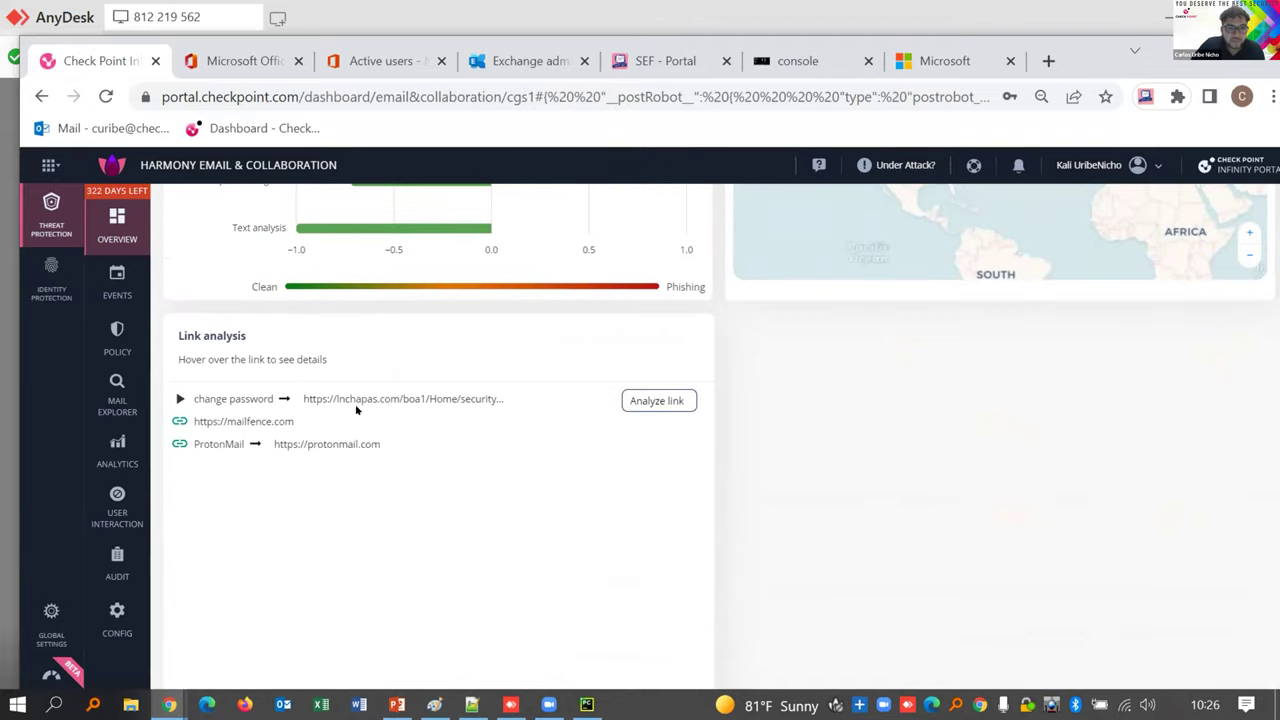
- Analyze the email's "change password" link in the URL Sandbox and close the report
mouse_move(650, 402)
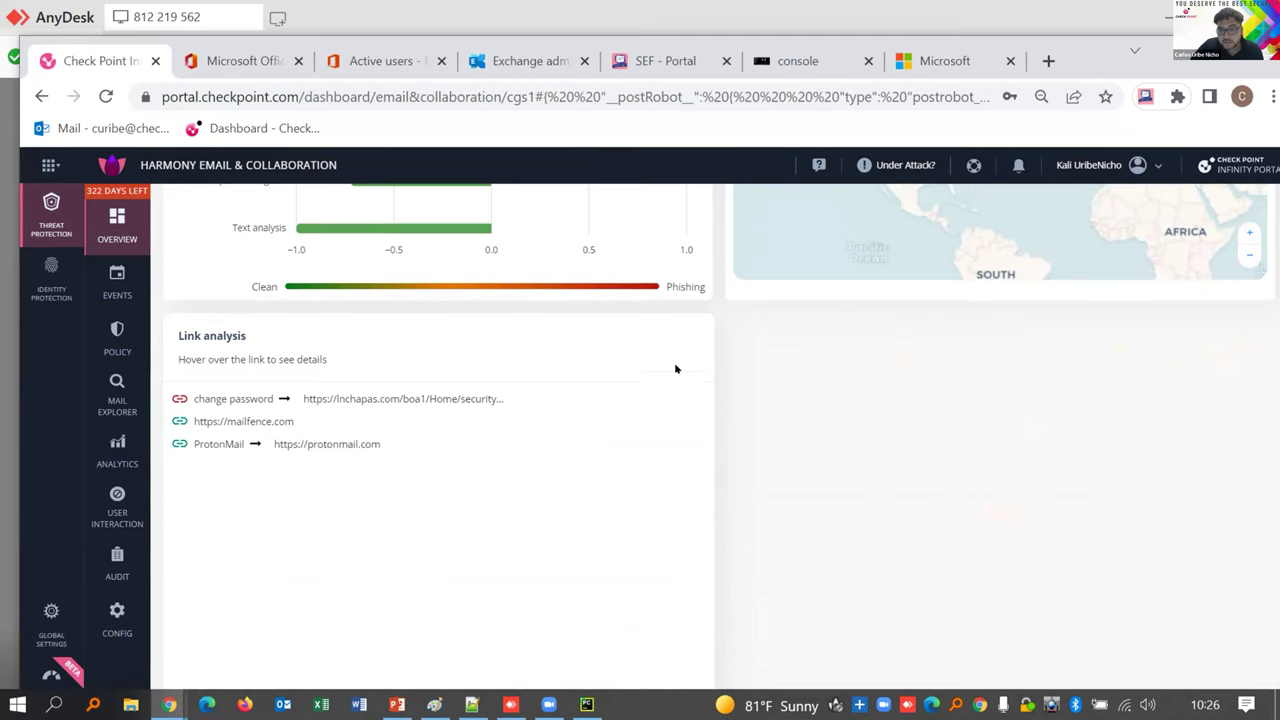
click(660, 402)
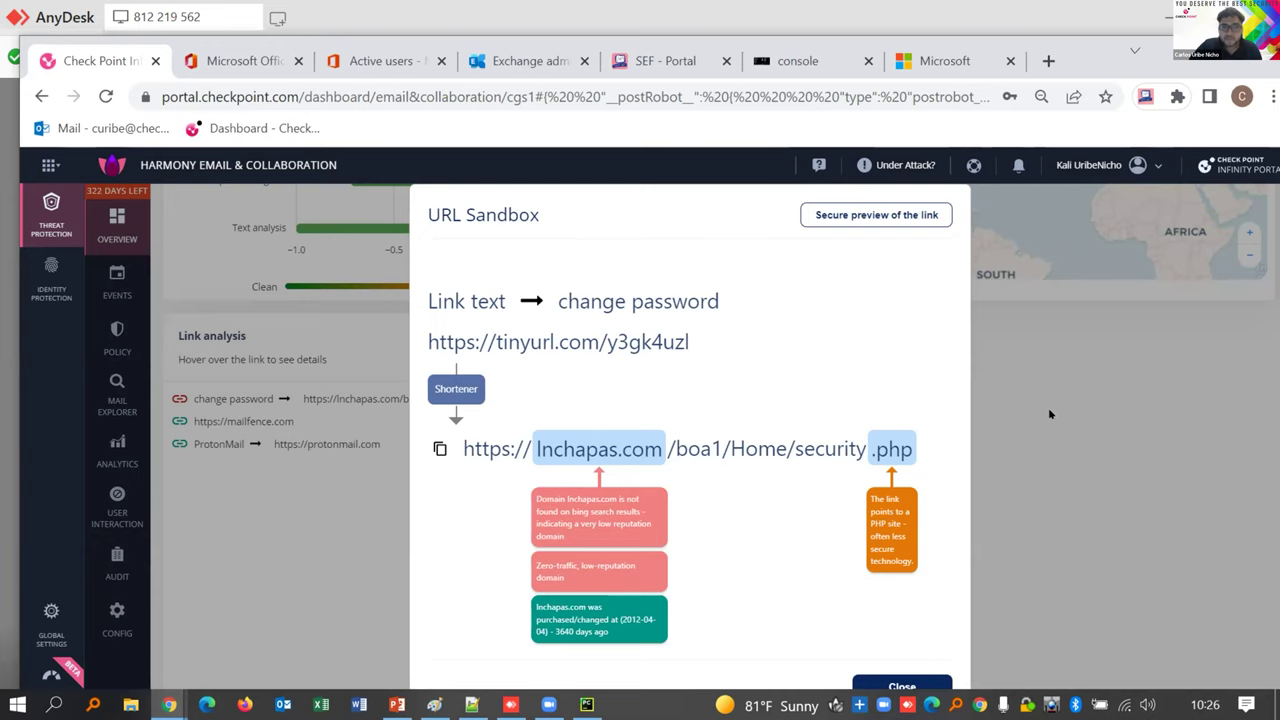
click(920, 684)
- Return to the Security Overview and review the active and inactive SaaS applications in the Cloud App Store configuration
scroll(1068, 440, up, 5)
scroll(1073, 426, up, 10)
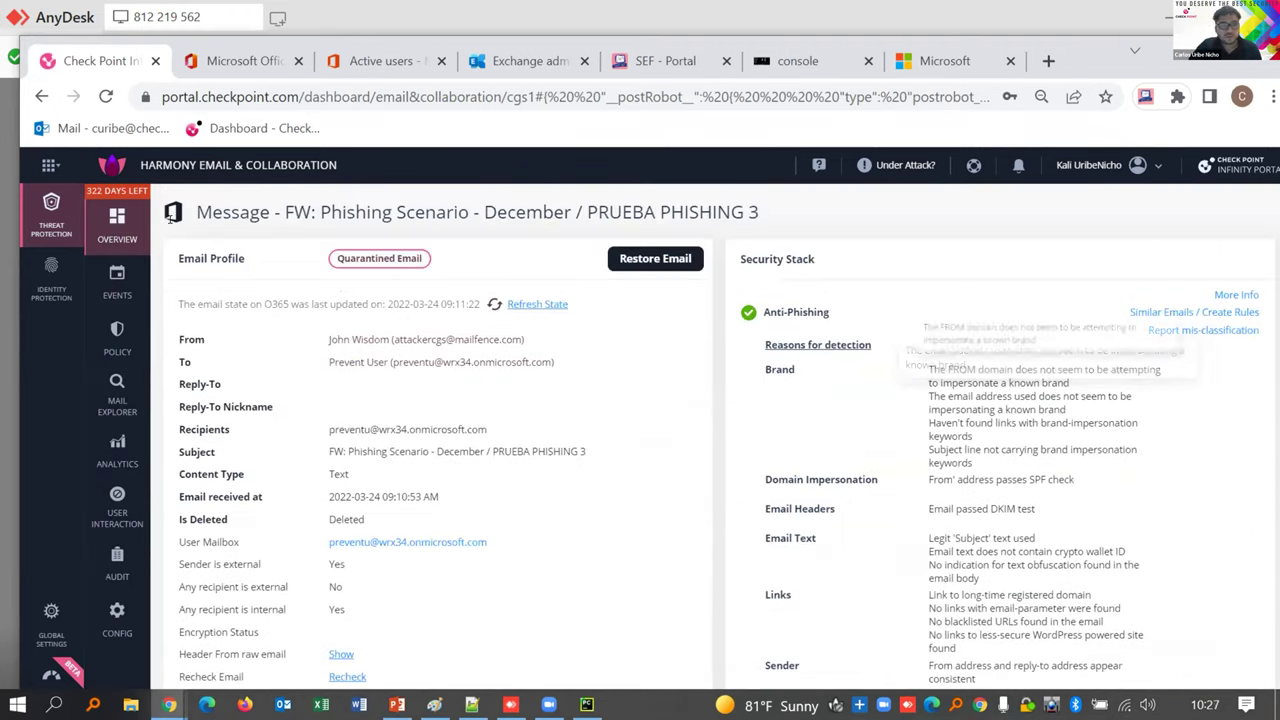
key(alt+Left)
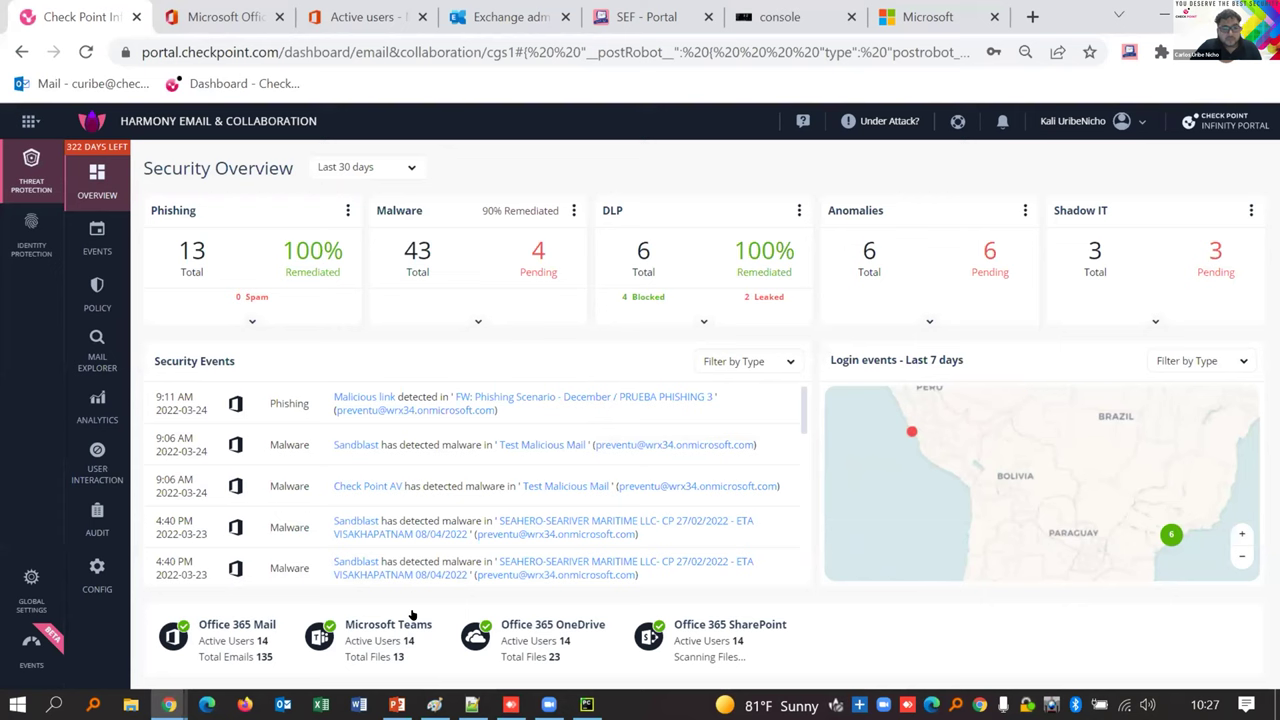
click(92, 572)
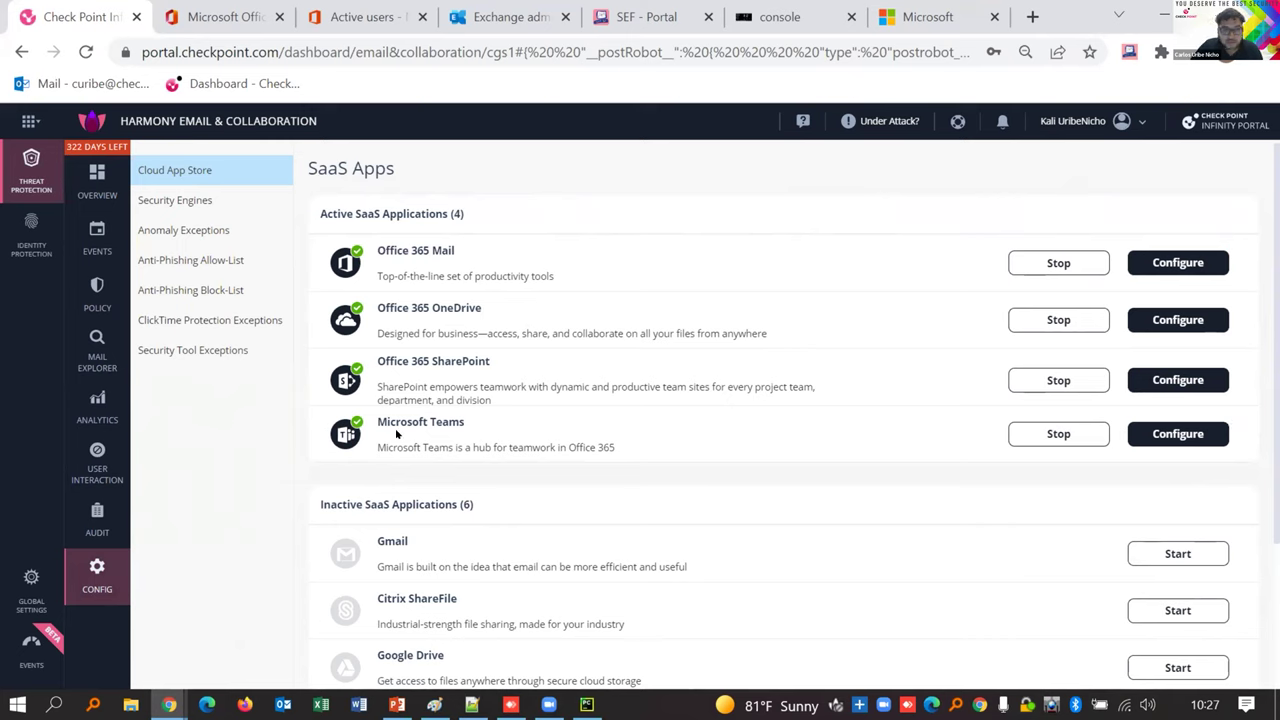
drag(386, 421, 494, 423)
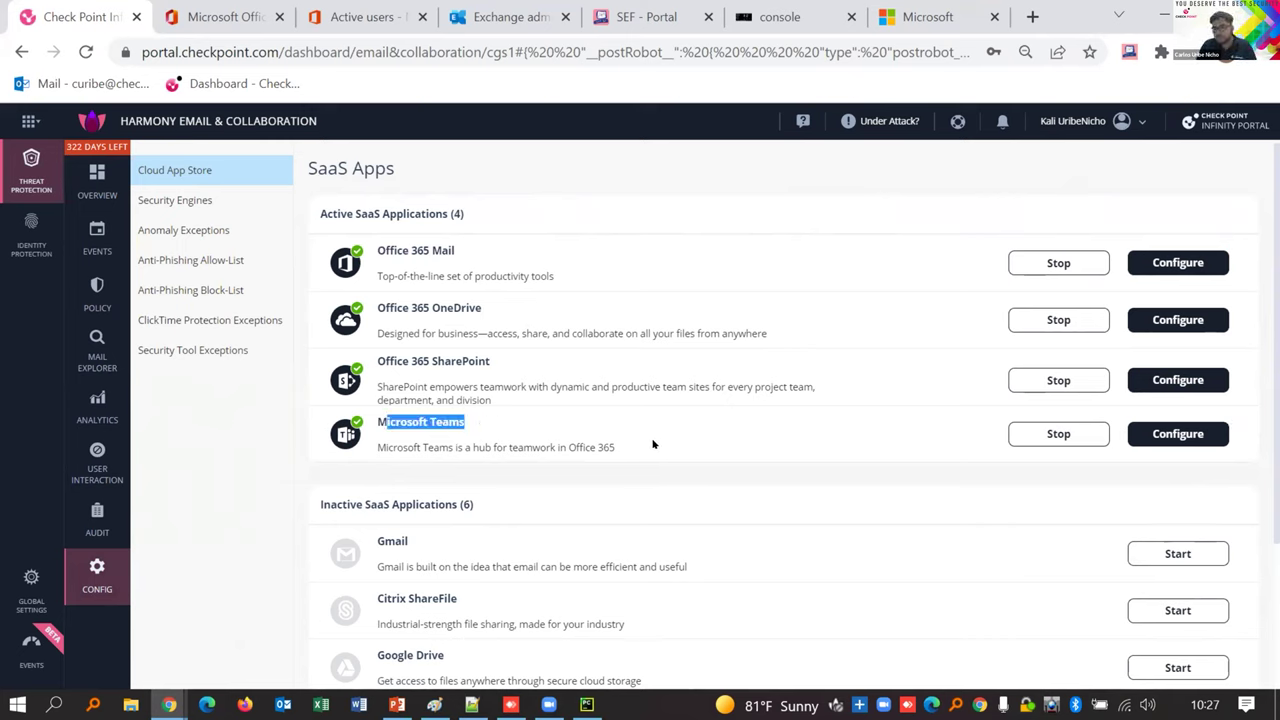
click(653, 444)
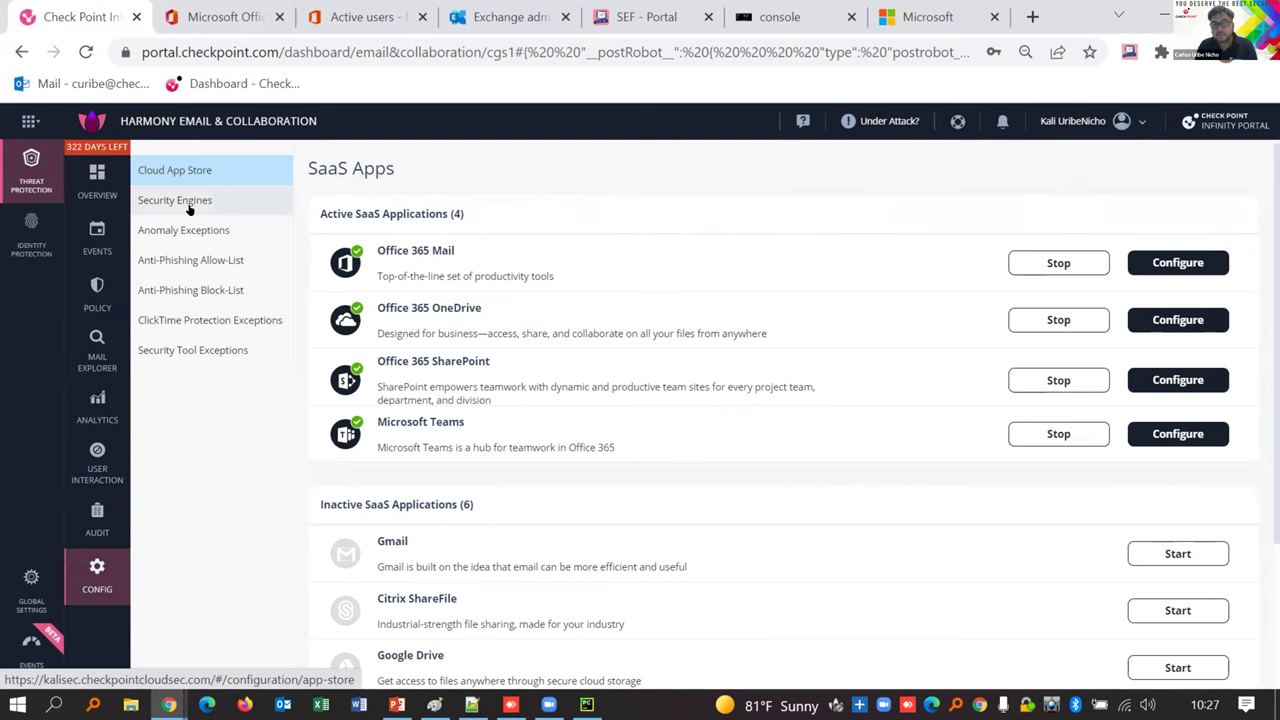
scroll(694, 449, down, 2)
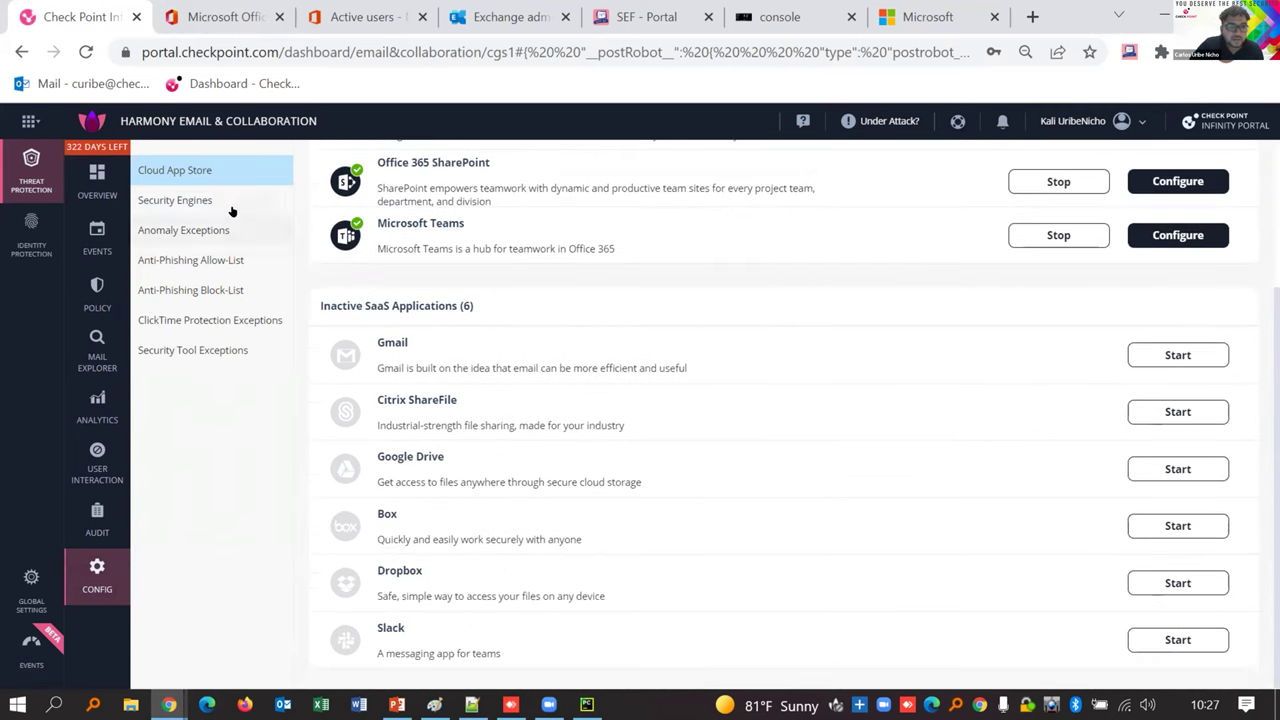
- Open the configuration of the Anti-Phishing security engine
click(185, 201)
scroll(983, 463, up, 2)
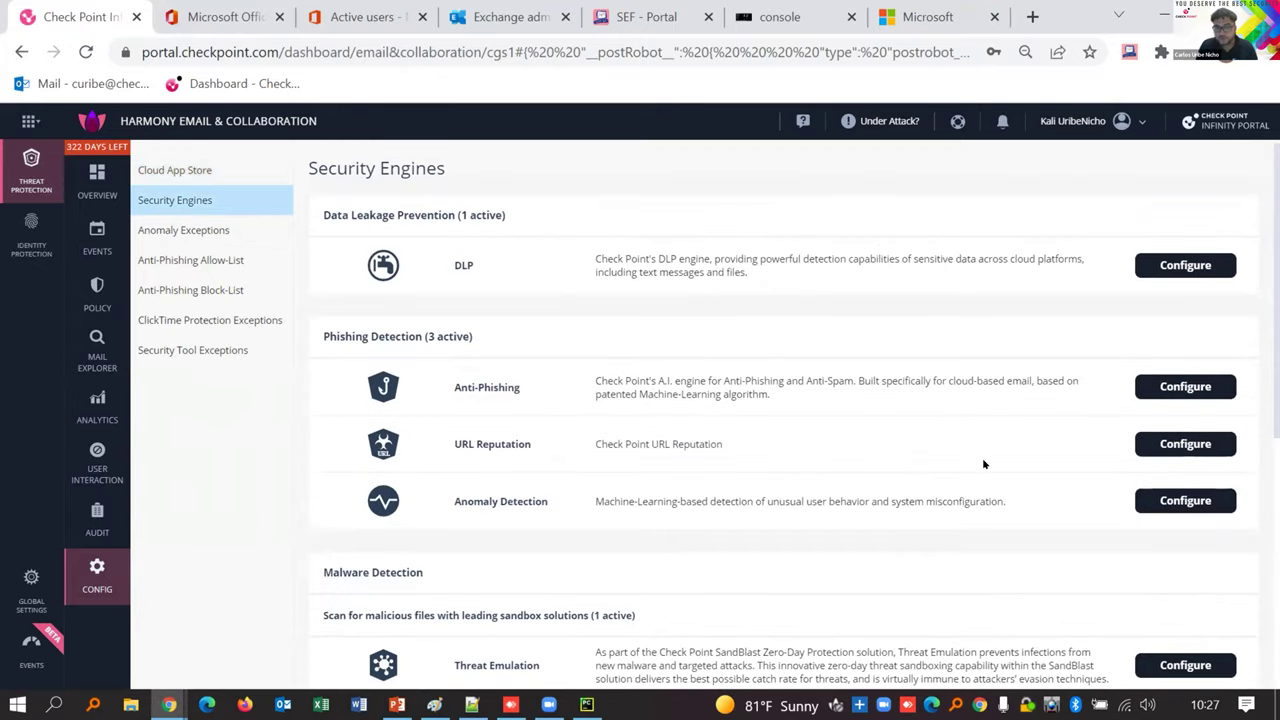
click(1200, 386)
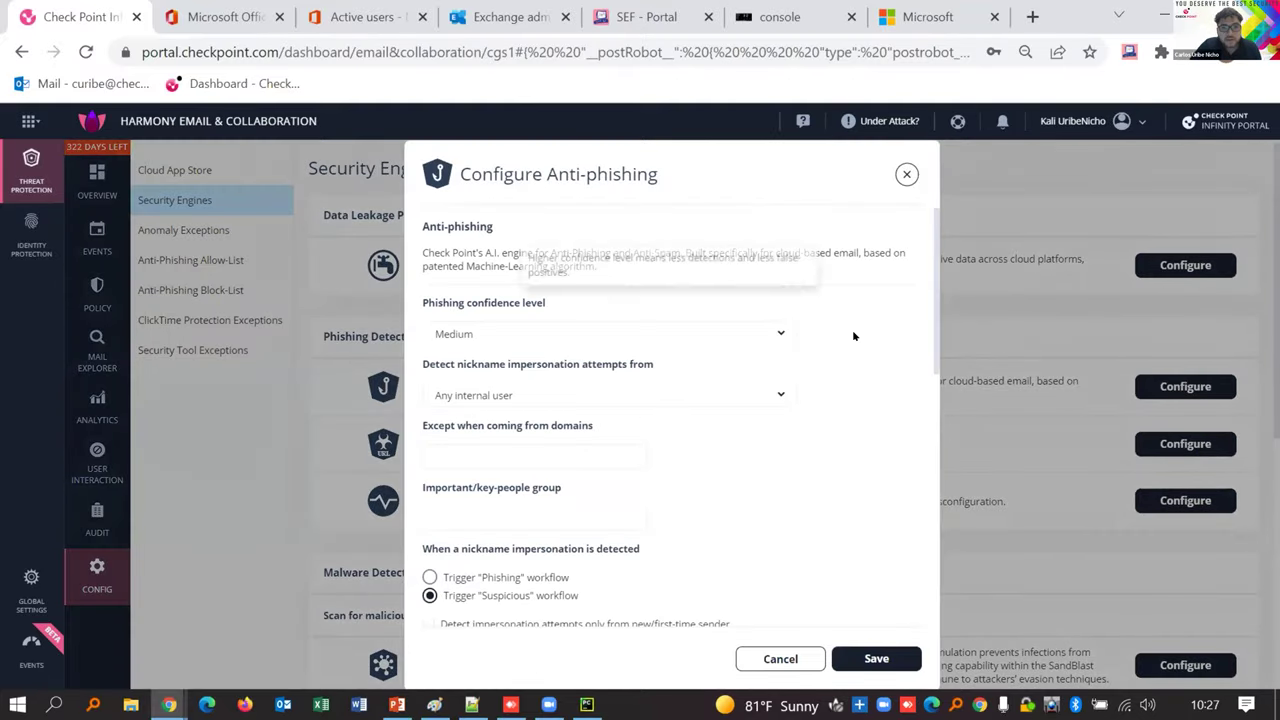
- Examine the anti-phishing options, including phishing detection for internal-to-internal emails, and close the configuration without saving
scroll(851, 334, down, 2)
scroll(854, 357, down, 6)
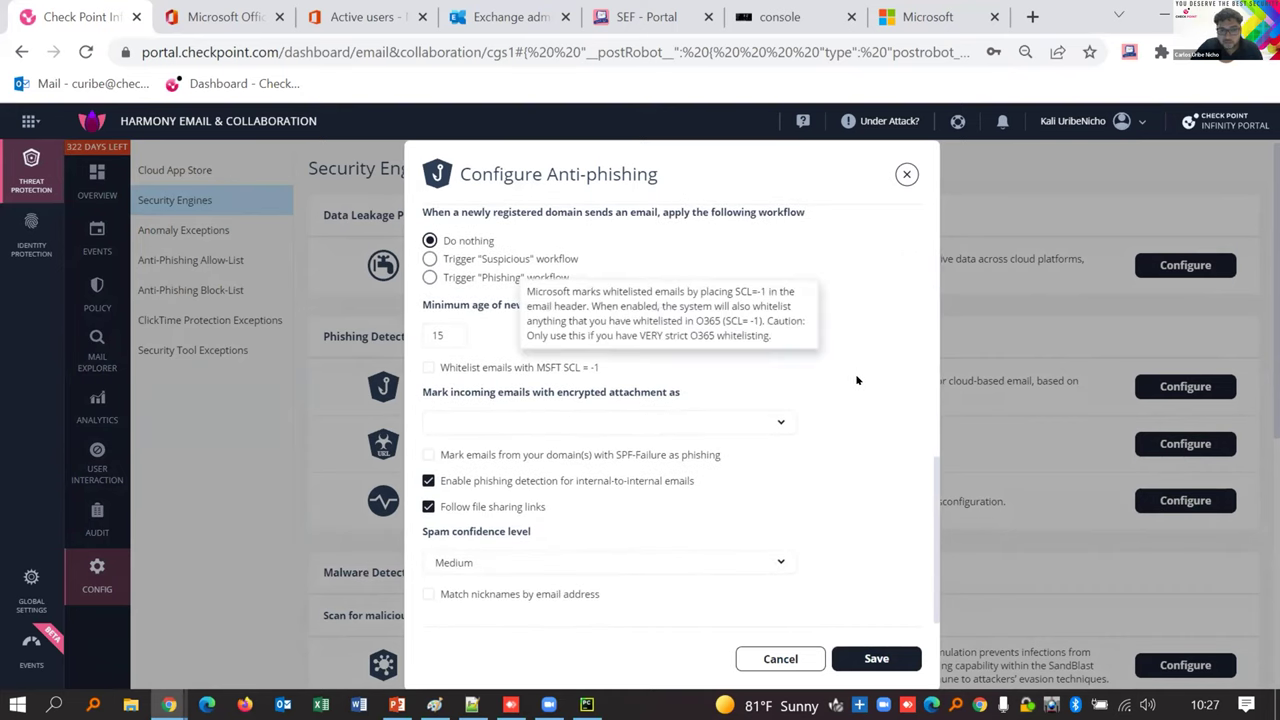
scroll(860, 370, up, 5)
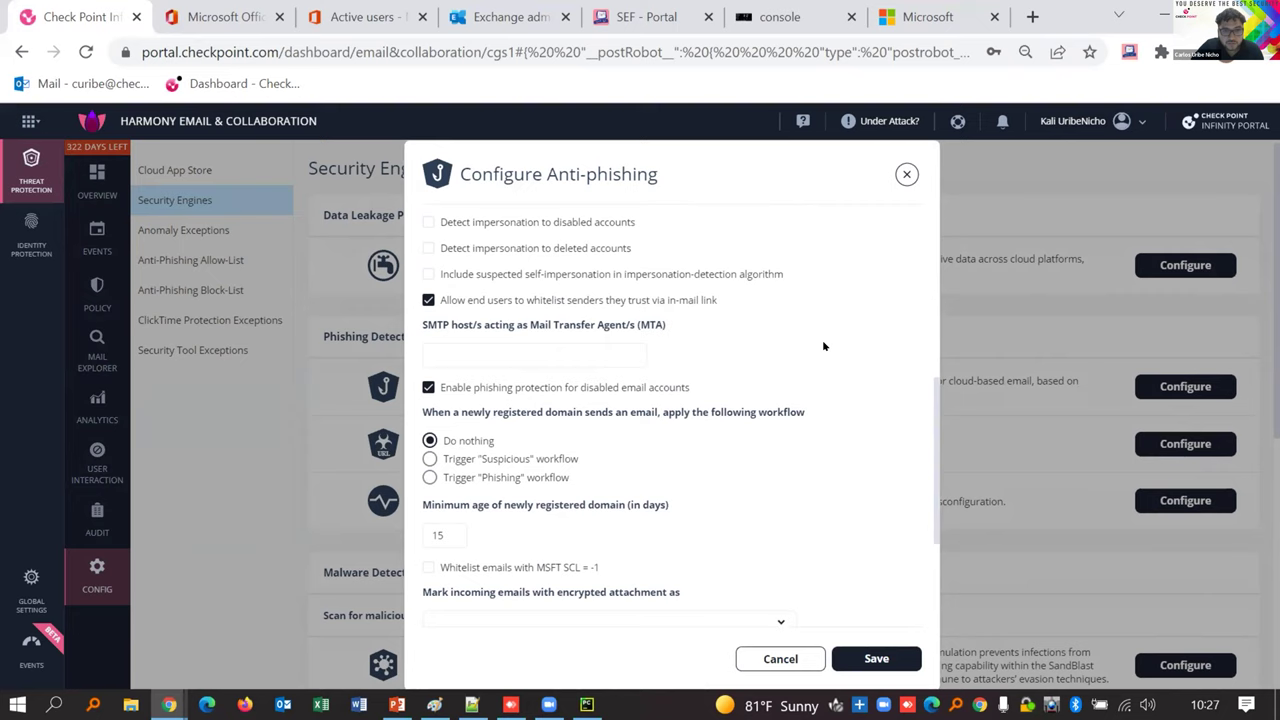
scroll(840, 370, up, 2)
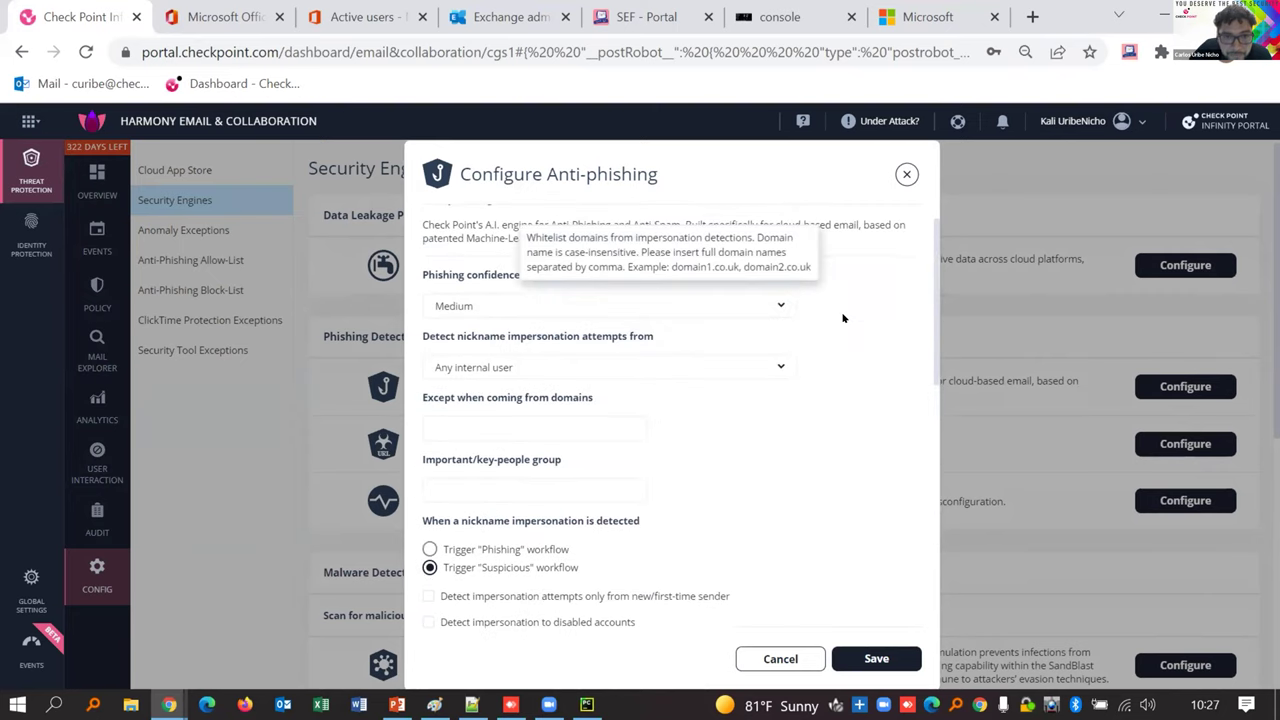
scroll(858, 410, down, 3)
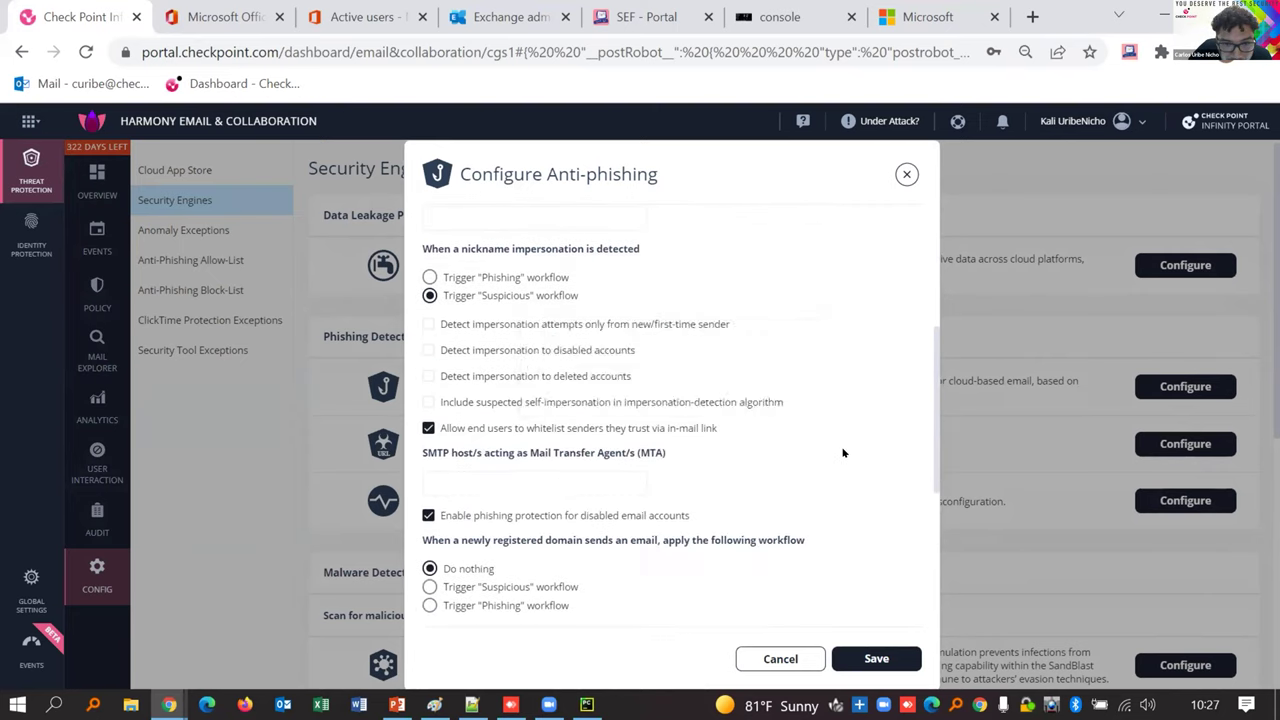
scroll(814, 471, down, 2)
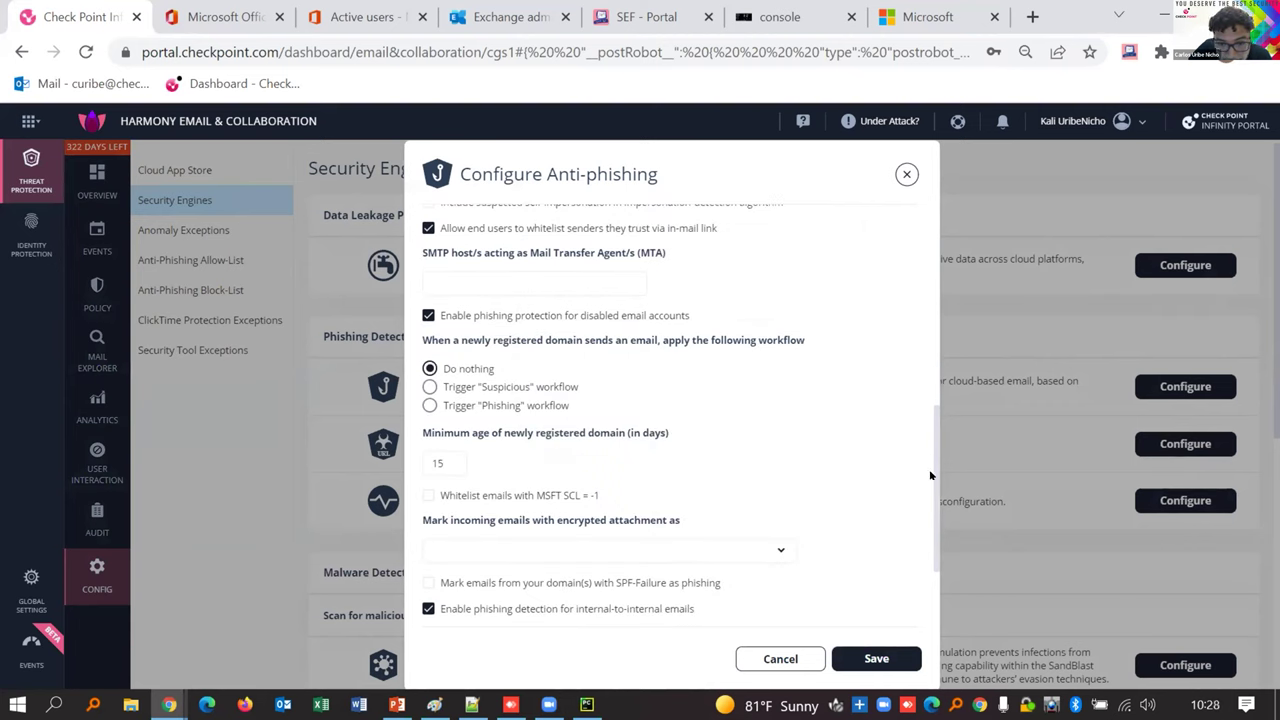
scroll(930, 476, down, 1)
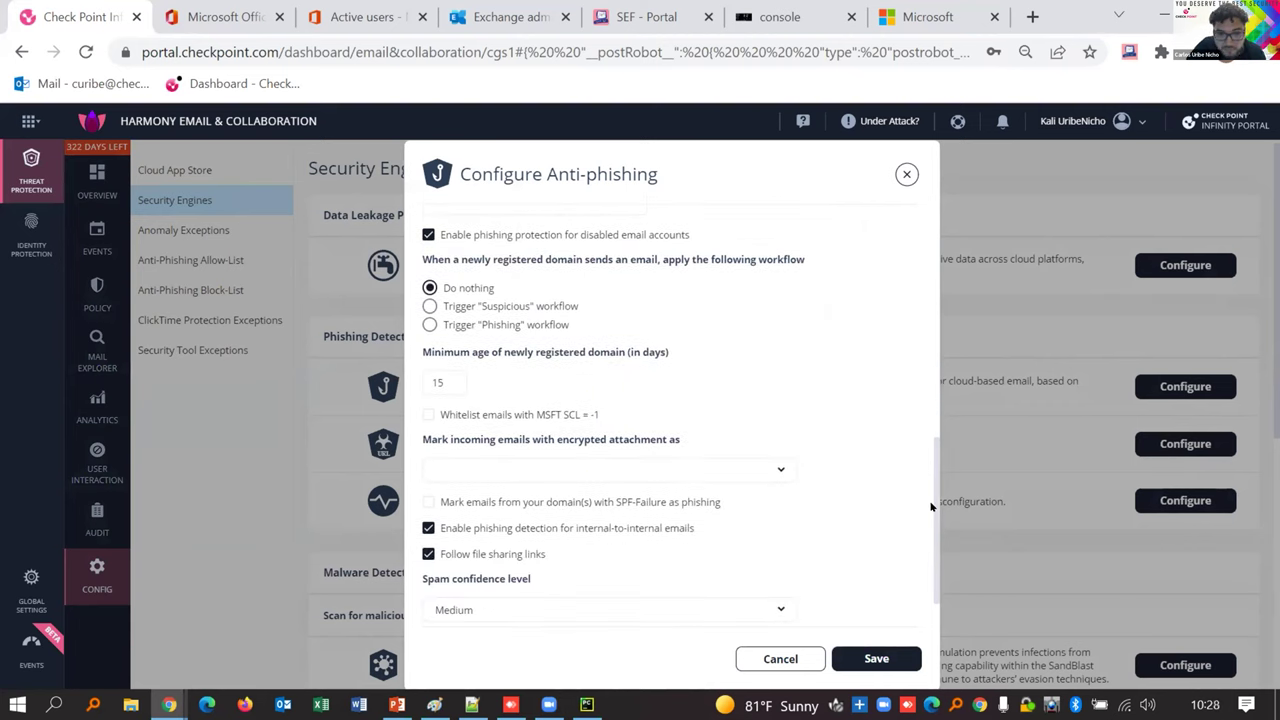
mouse_move(854, 477)
key(ctrl+plus)
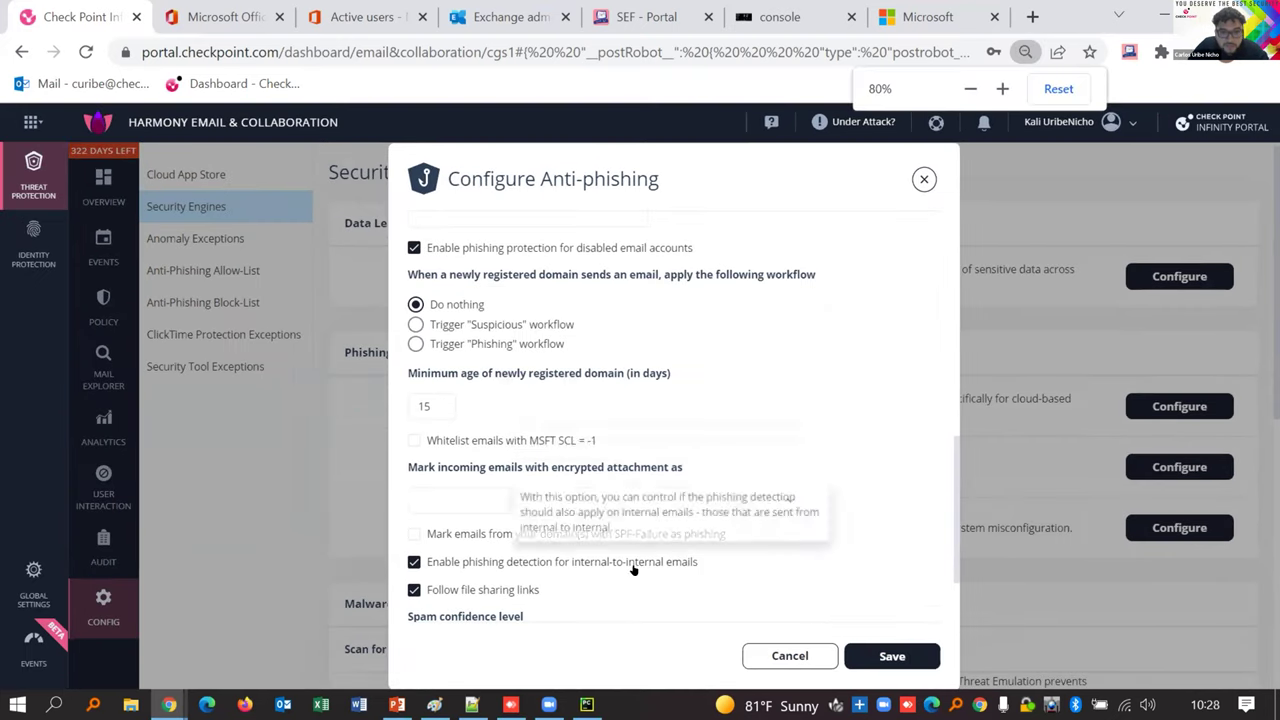
mouse_move(844, 553)
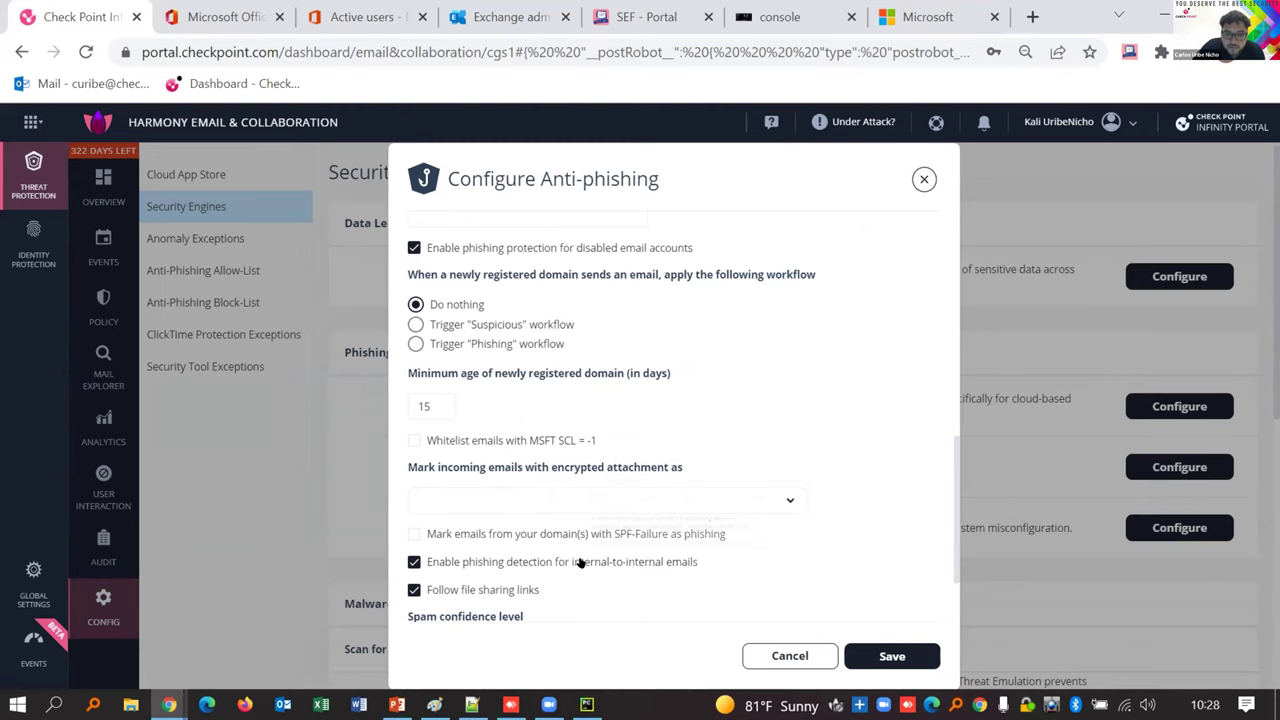
mouse_move(586, 563)
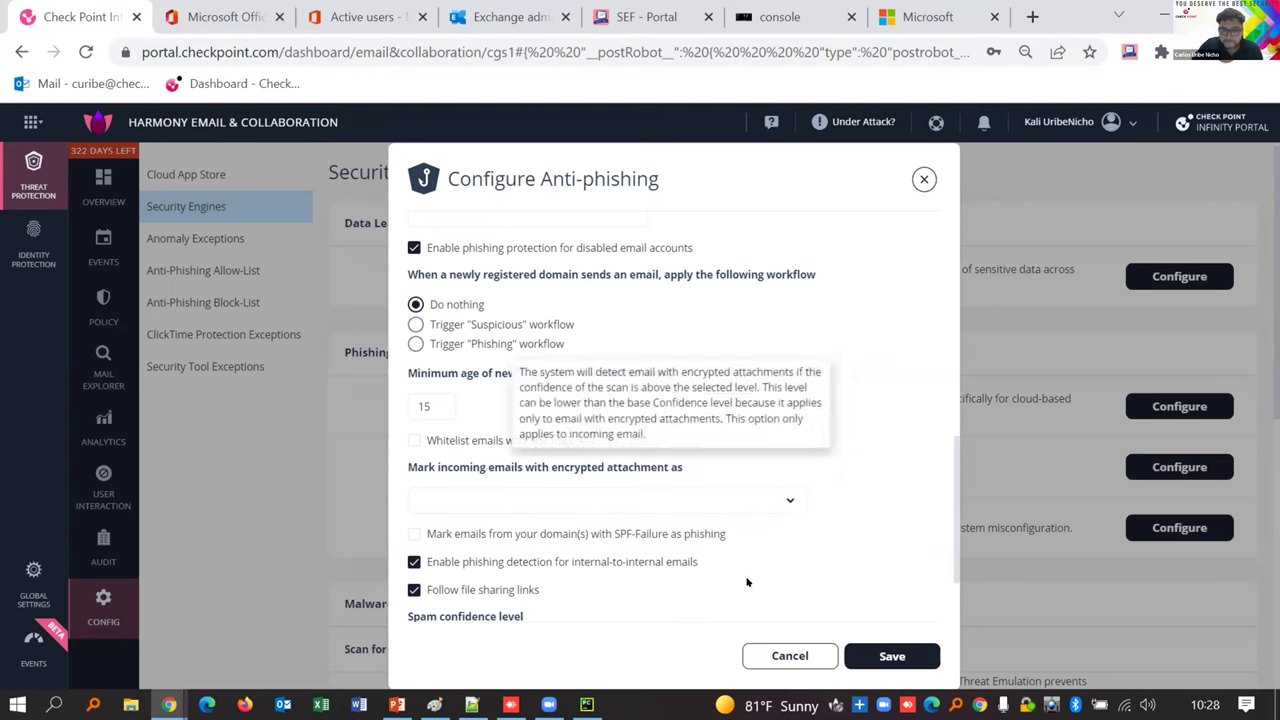
click(789, 656)
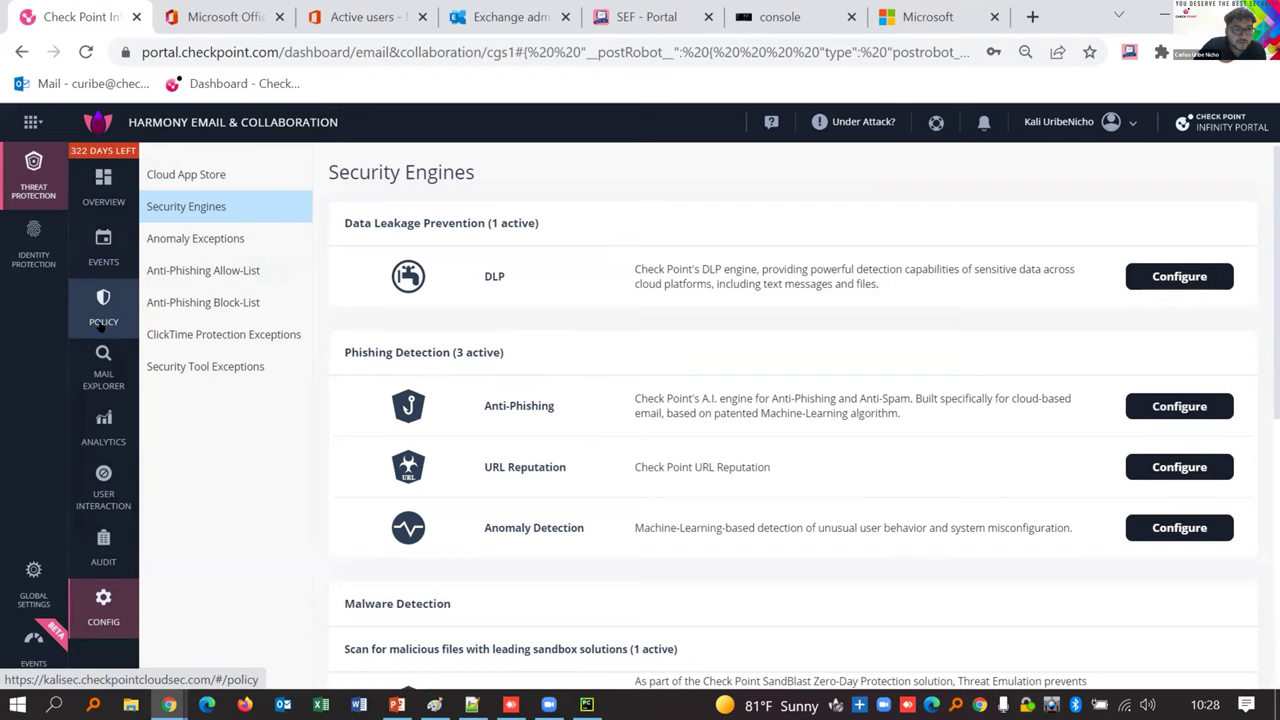
- Open the Office 365 Mail Threat Detection policy rule scoped to Prevent User and examine its protection modes
click(106, 305)
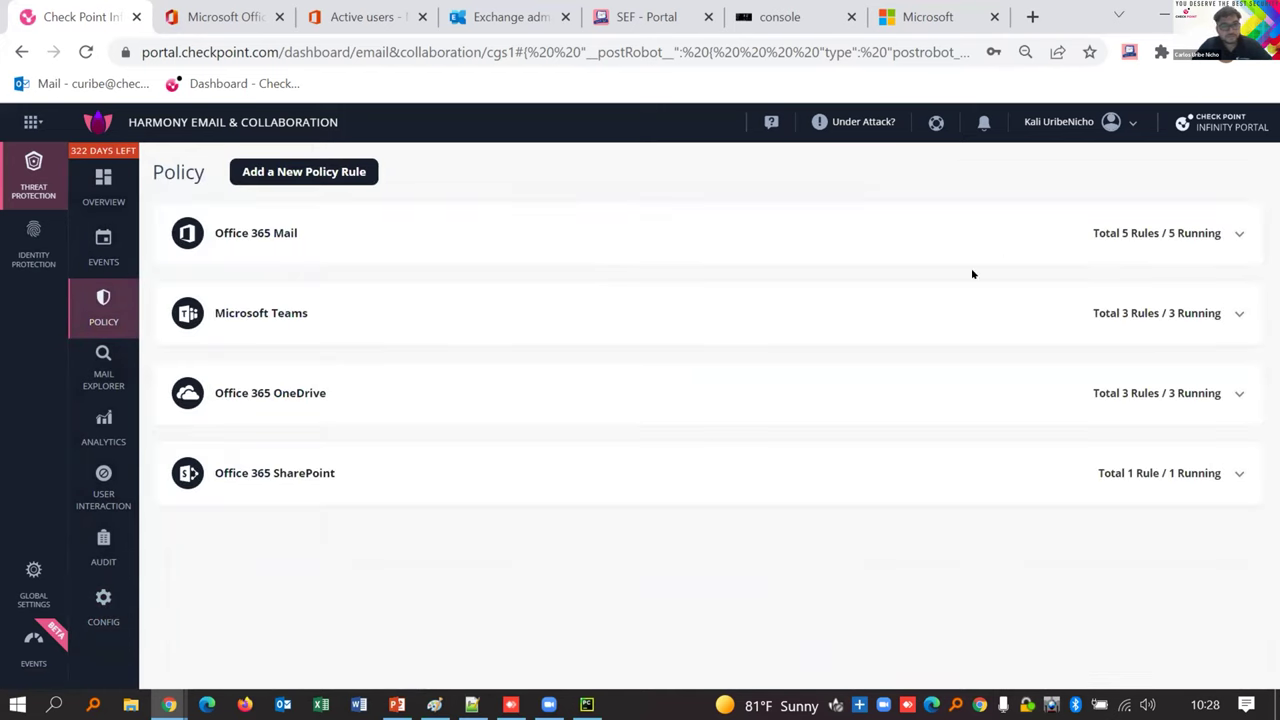
click(1192, 232)
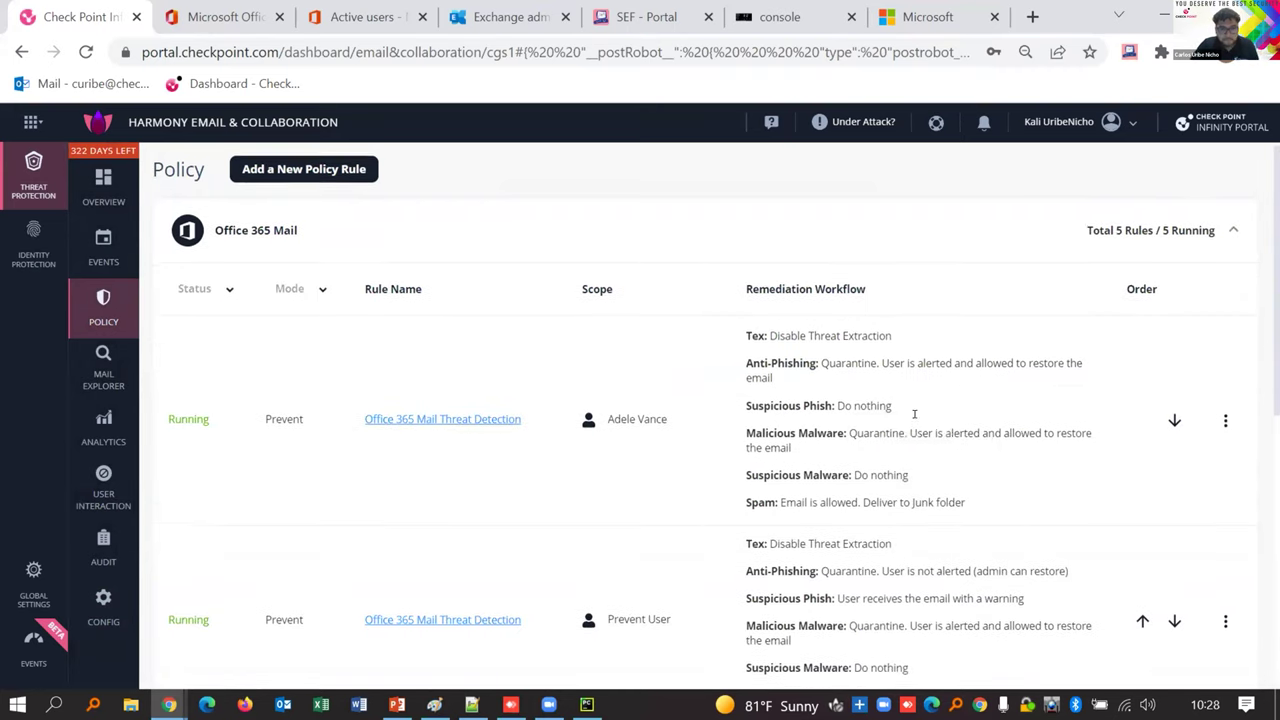
scroll(700, 480, down, 2)
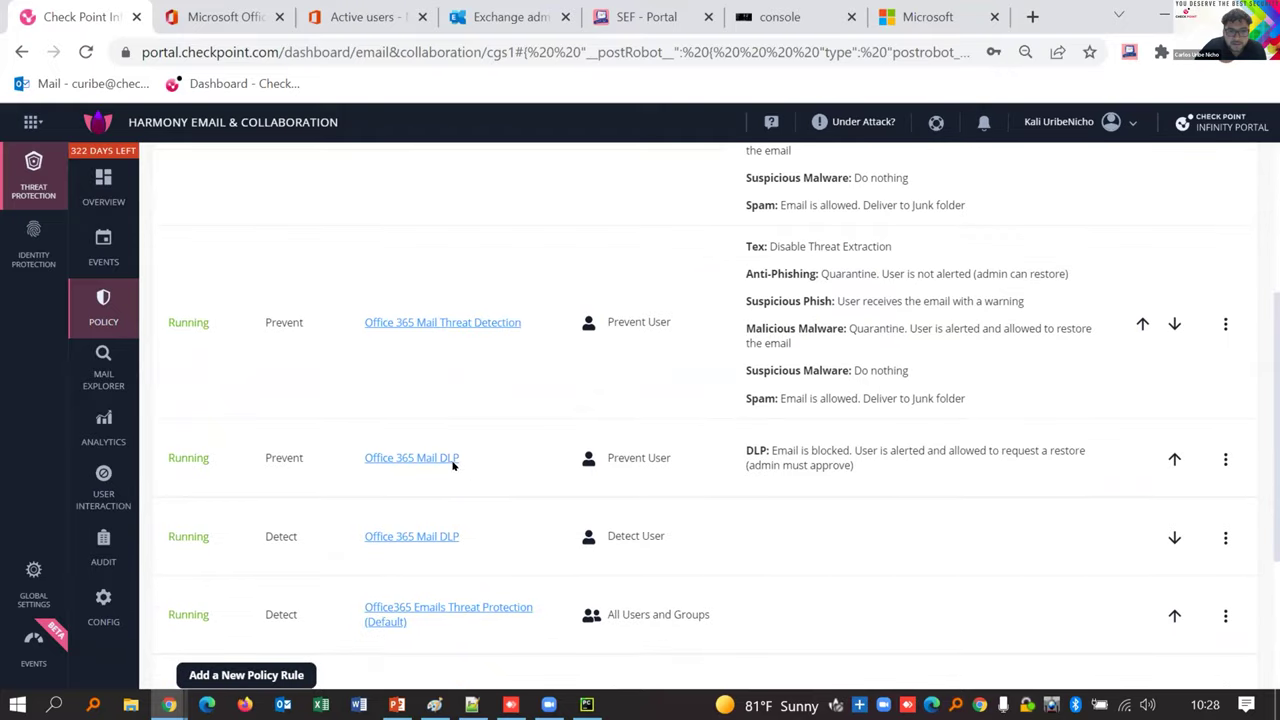
click(464, 320)
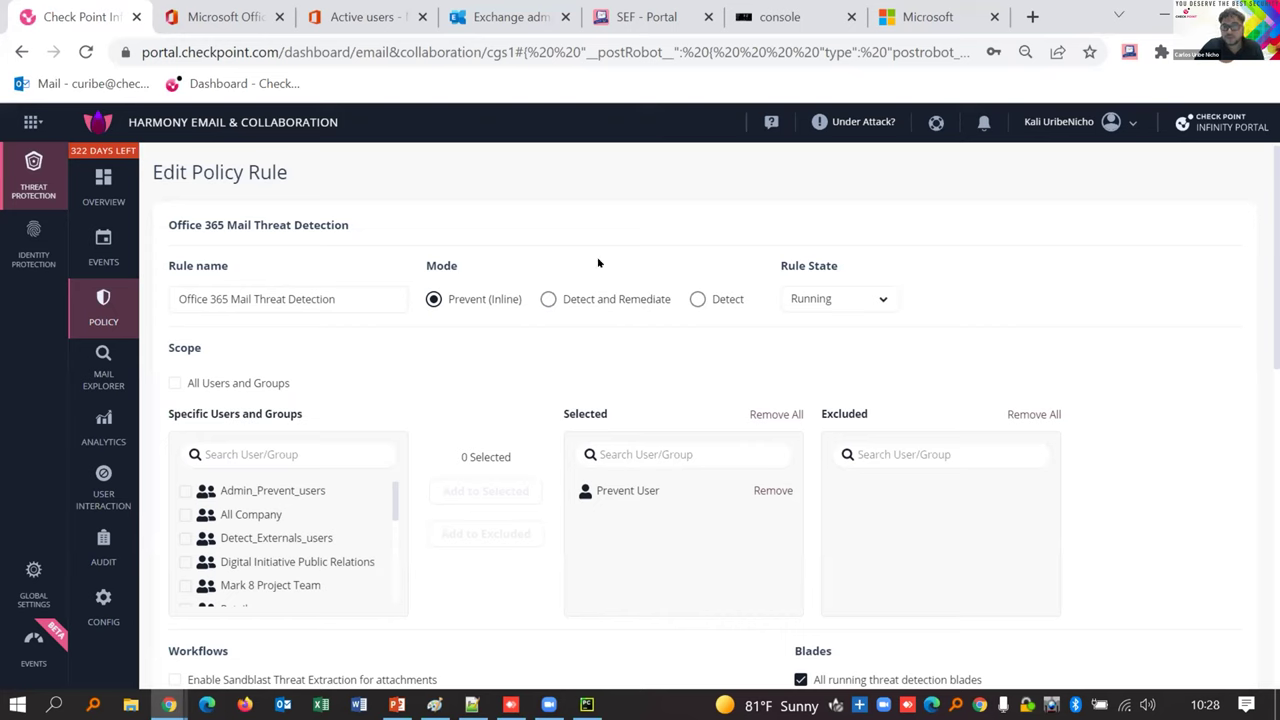
mouse_move(721, 306)
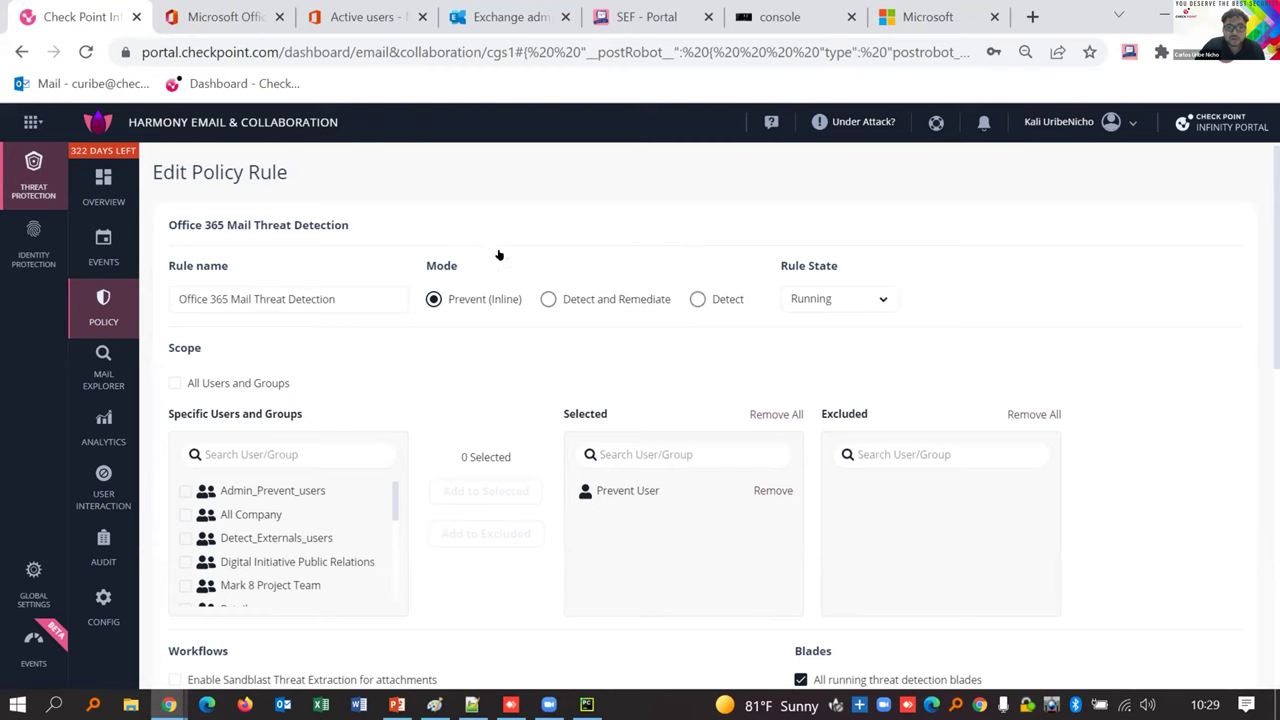
- Expand the policy rule's Advanced Configuration to show the outgoing traffic protection option
scroll(480, 420, down, 4)
scroll(452, 433, down, 4)
click(313, 592)
scroll(337, 523, down, 1)
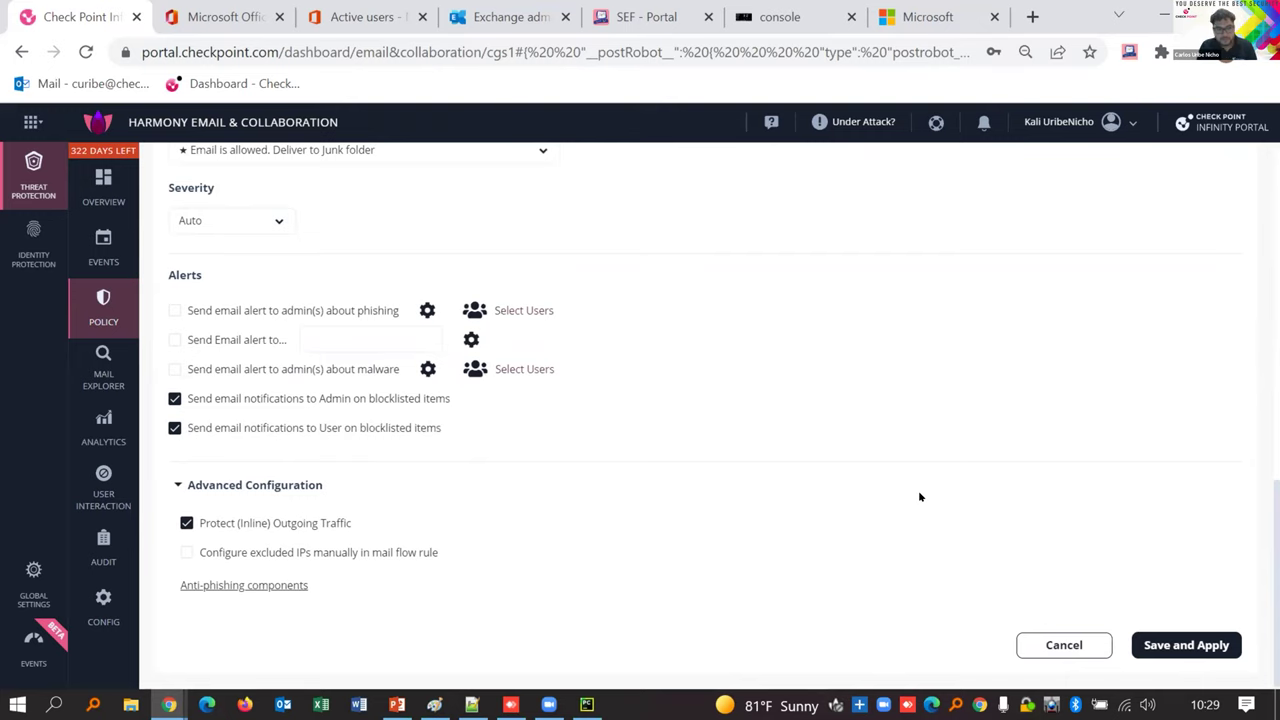
- Open the User Interaction dashboard, and switch to AnyDesk to show the Outlook mailbox in the Prevent_kaliO365 virtual machine
click(113, 489)
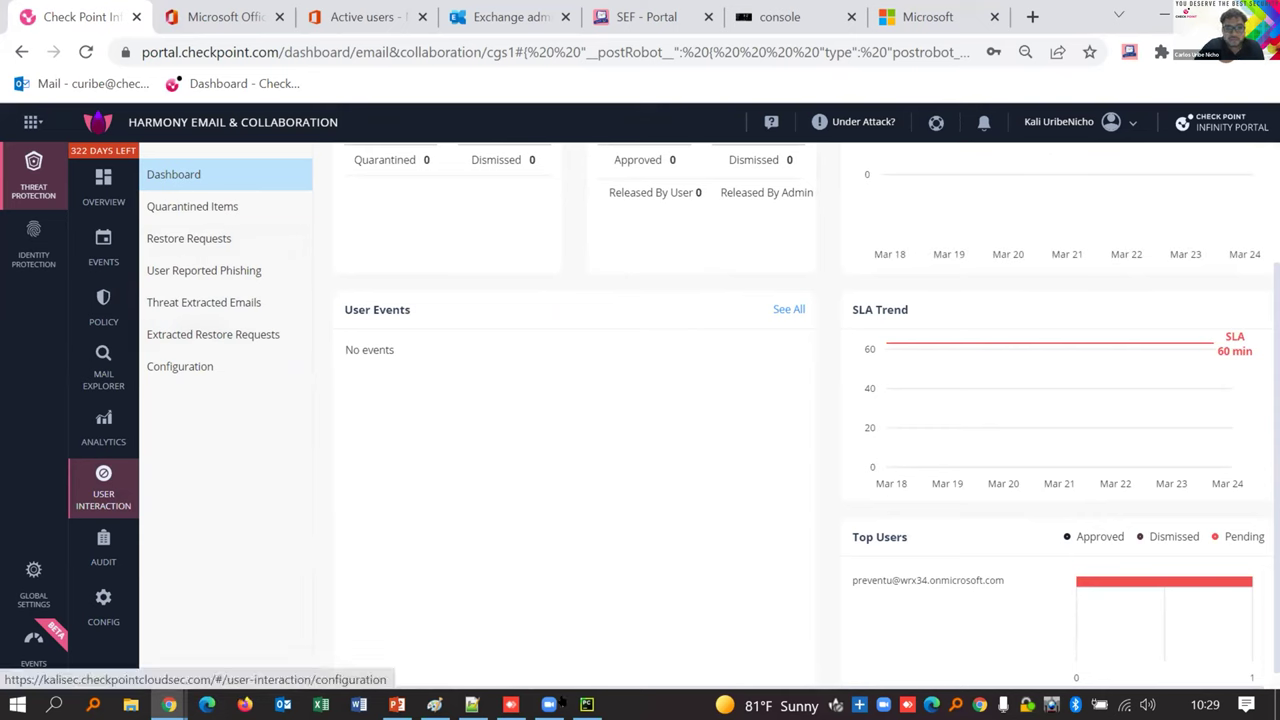
click(511, 704)
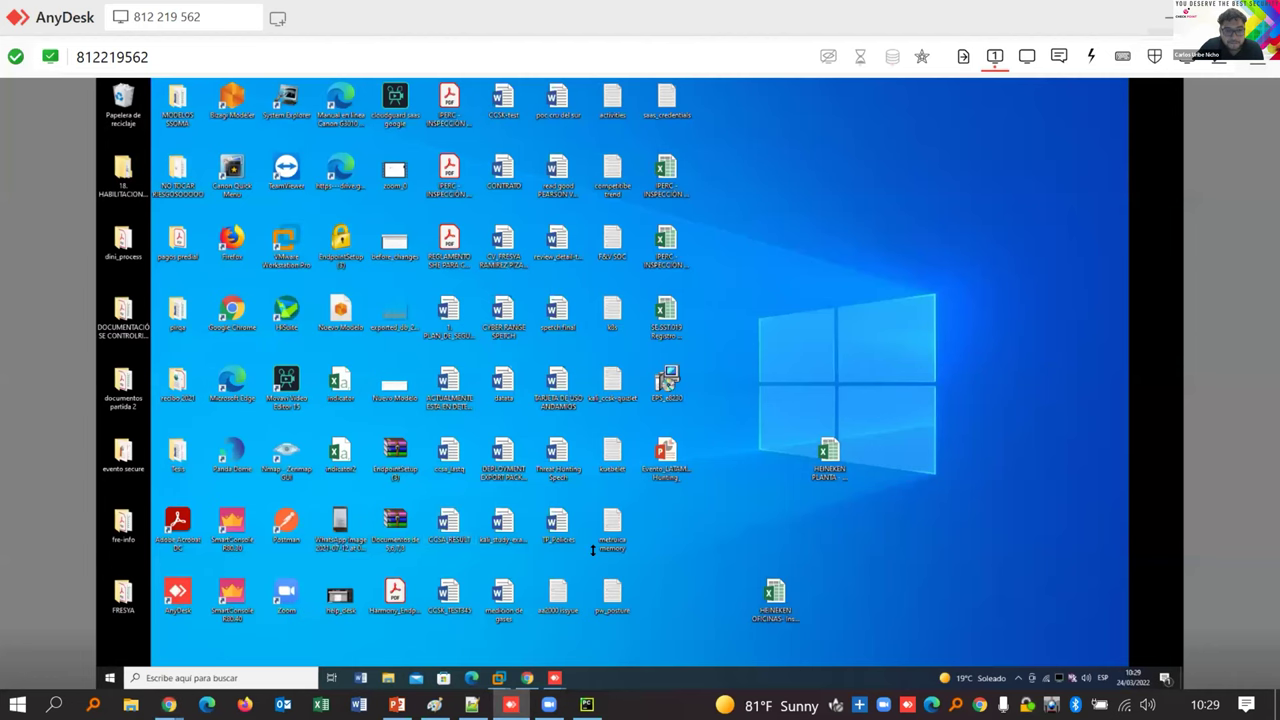
mouse_move(498, 672)
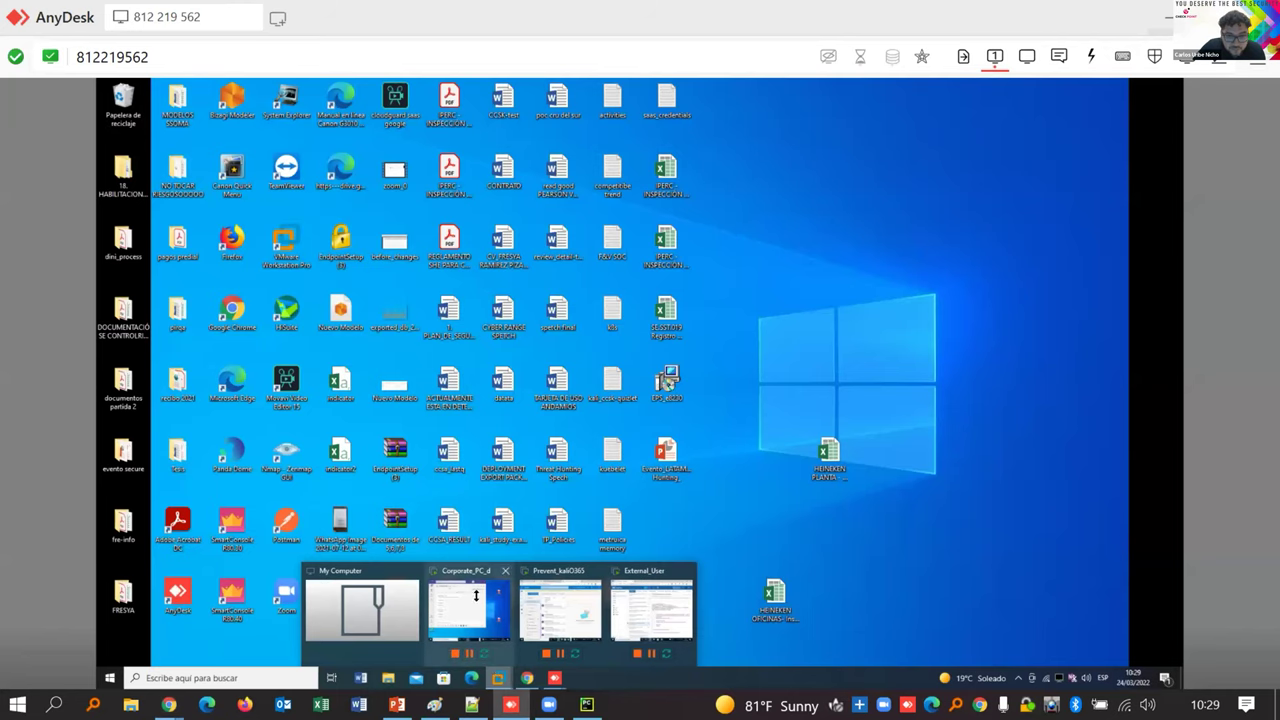
click(560, 605)
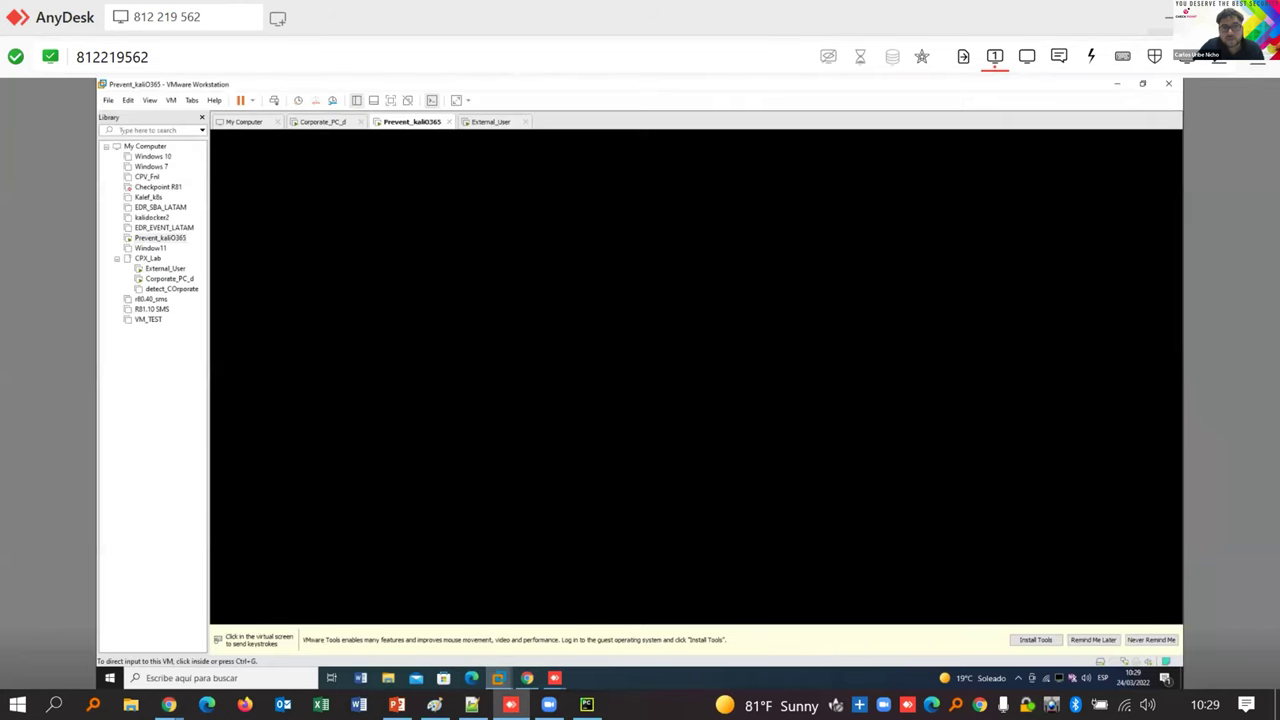
click(718, 306)
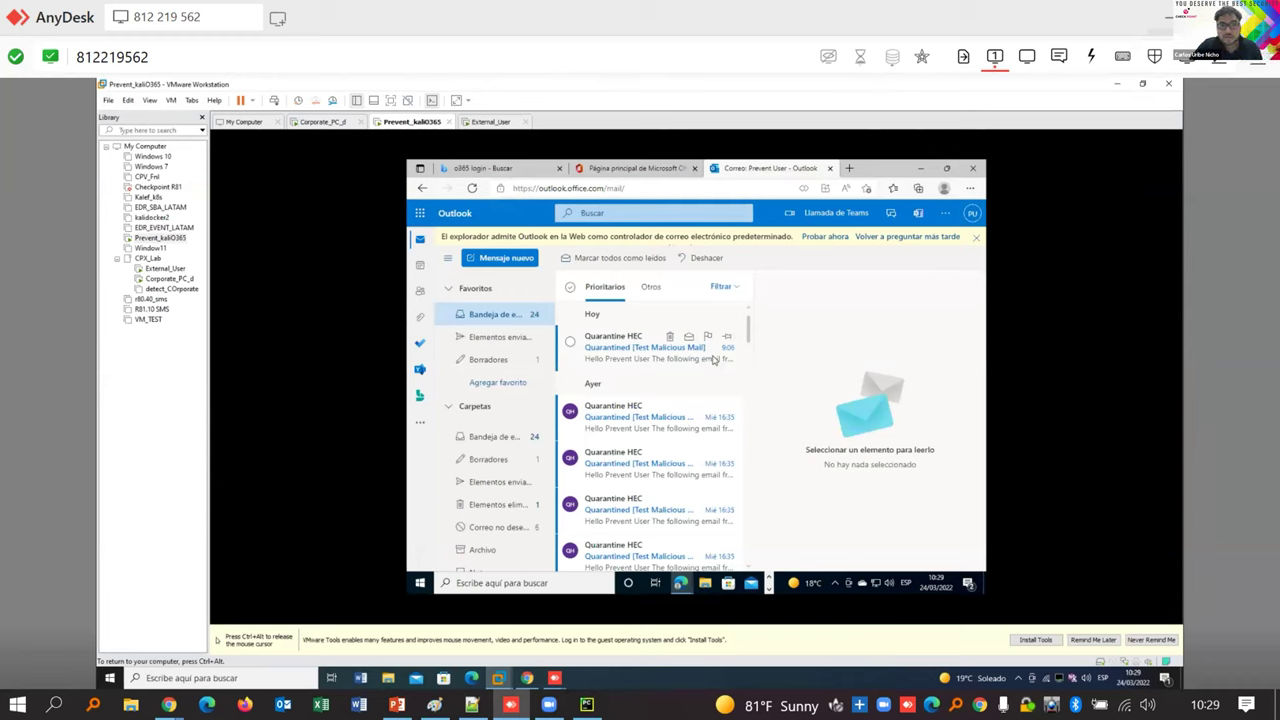
- Find the Harmony Email & Collaboration weekly report for March 20, 2022 in the inbox and open it in its own window
scroll(695, 428, down, 3)
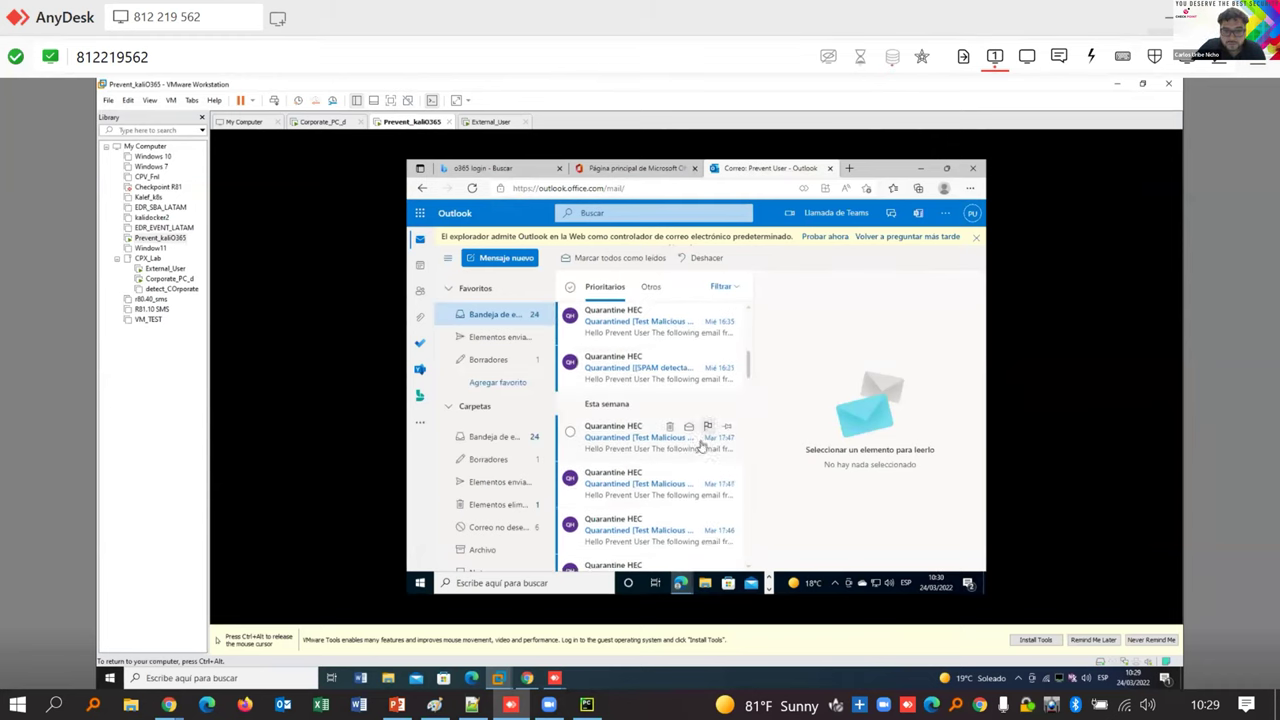
scroll(700, 460, down, 4)
scroll(697, 485, down, 2)
click(620, 505)
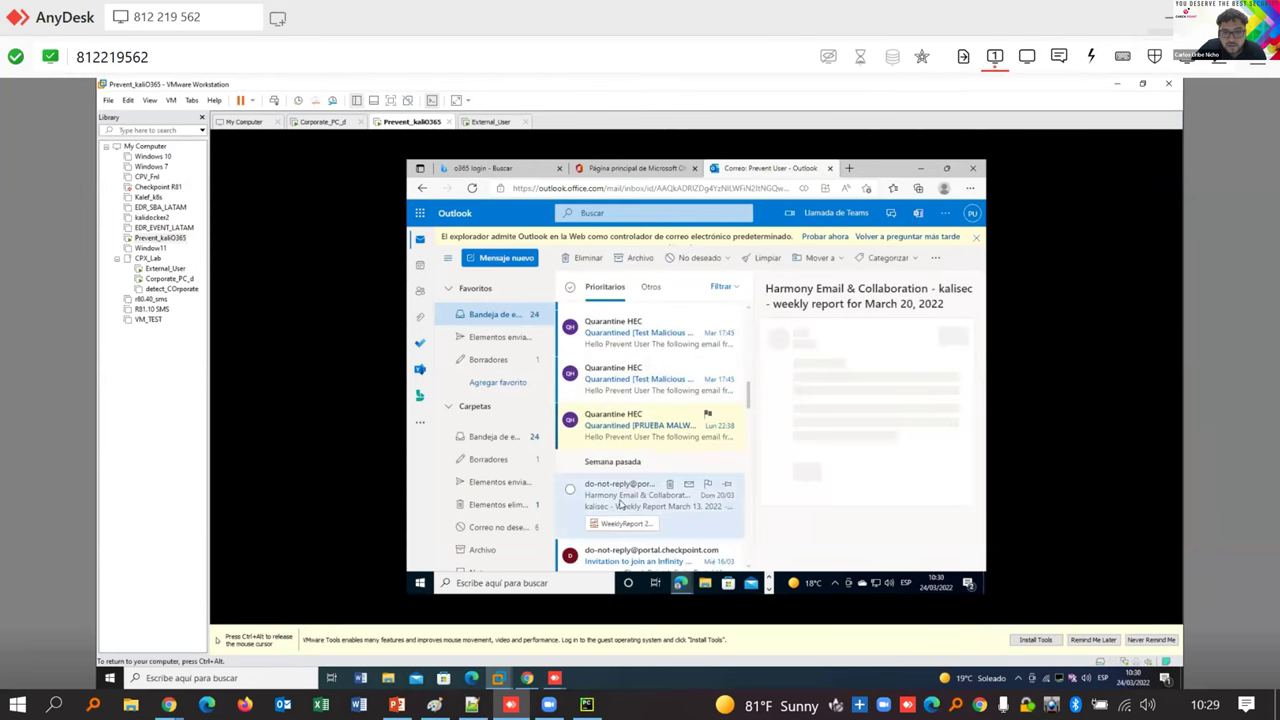
double_click(620, 505)
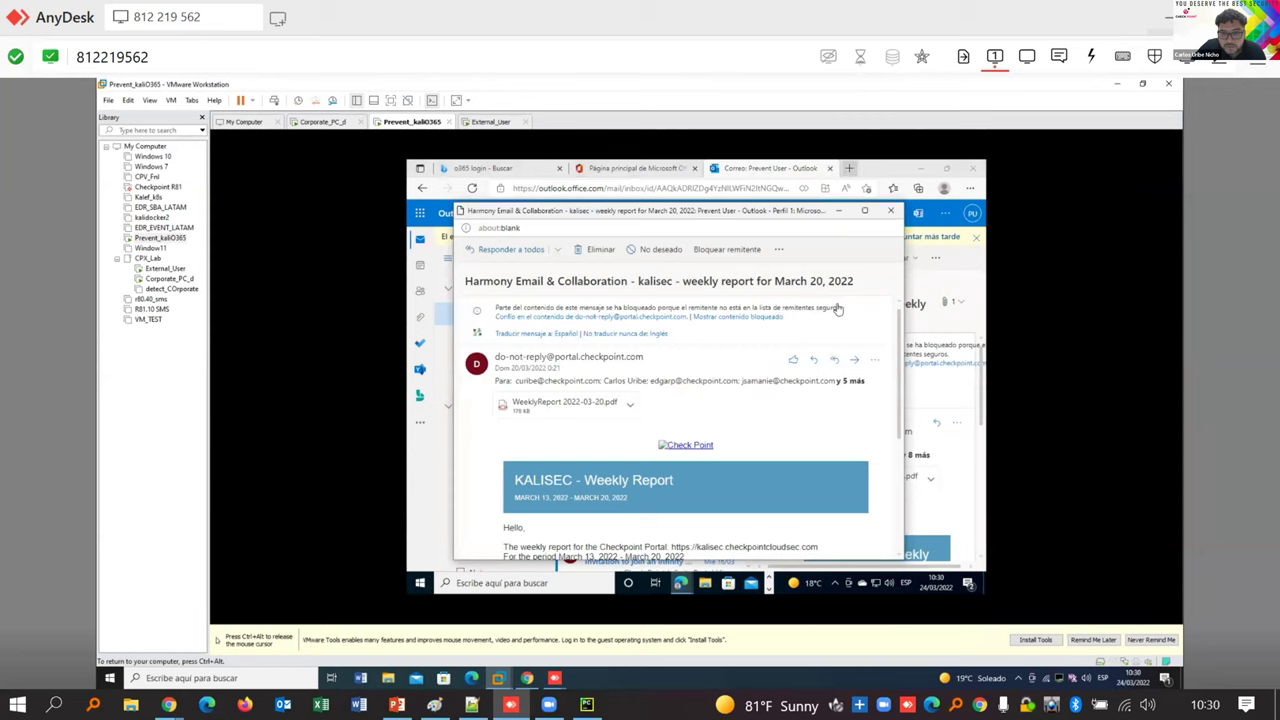
- Report the opened weekly report email as phishing and confirm the report to Microsoft
click(875, 359)
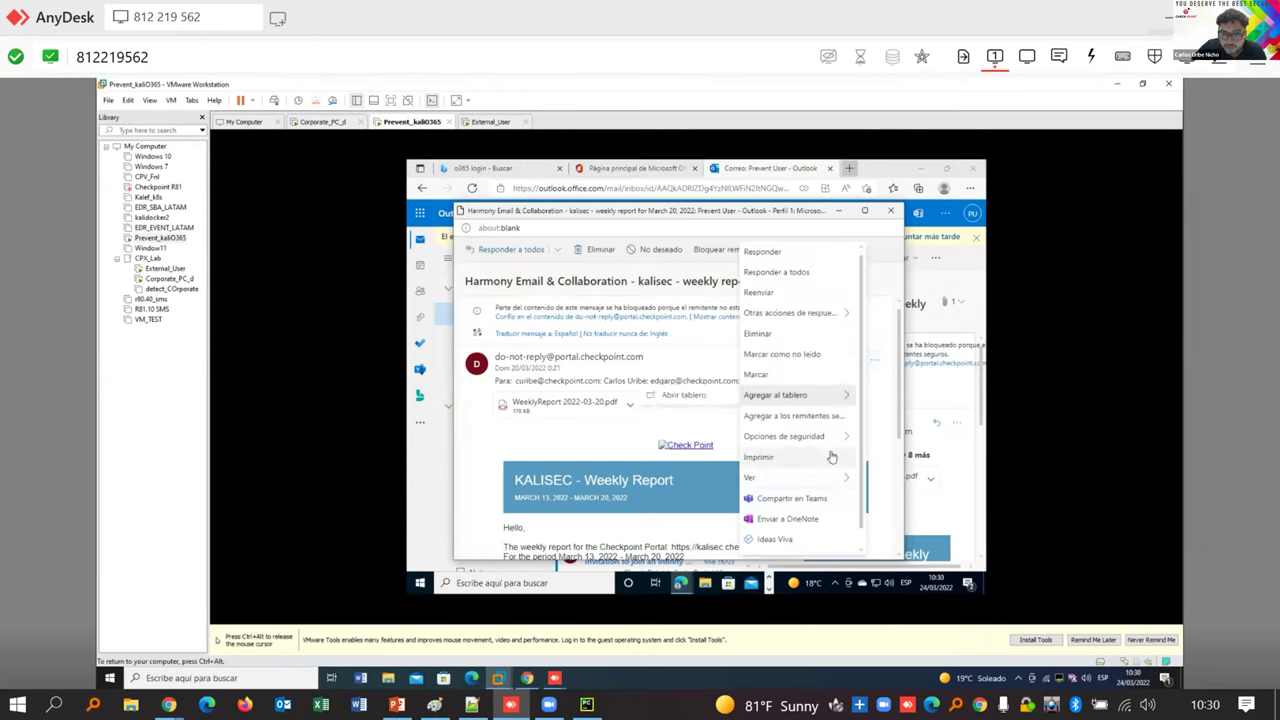
mouse_move(838, 445)
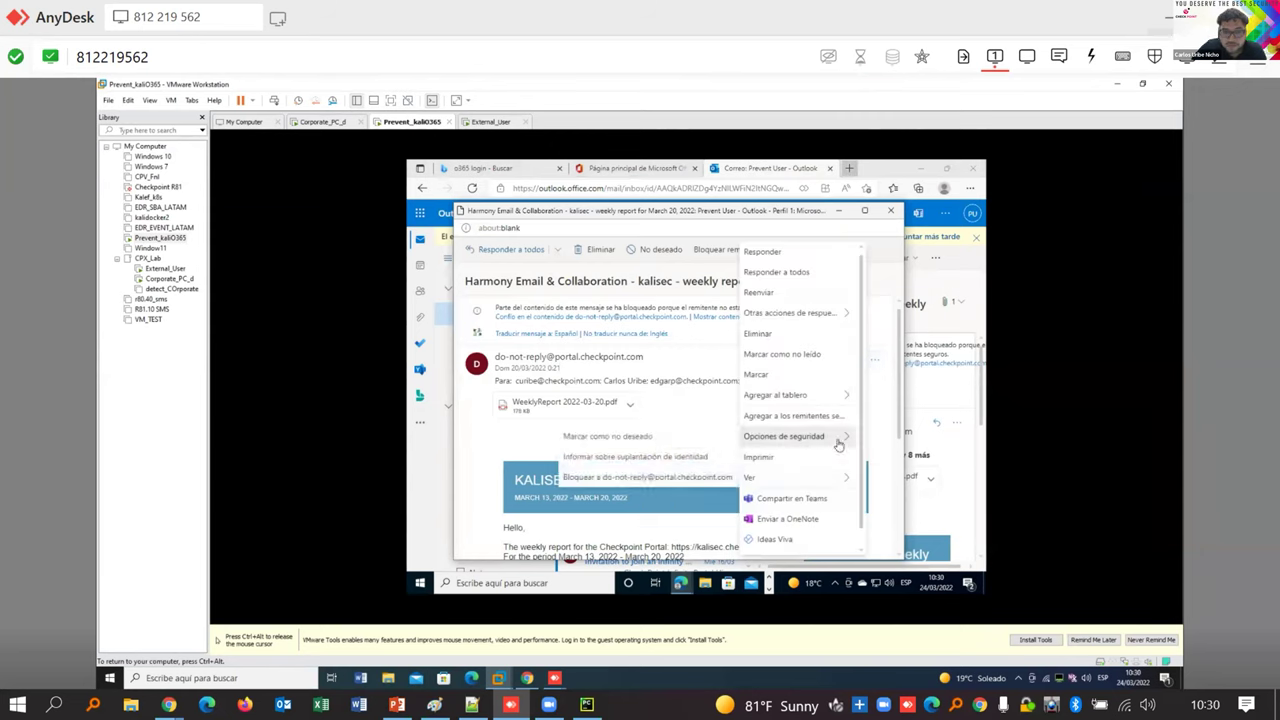
click(687, 458)
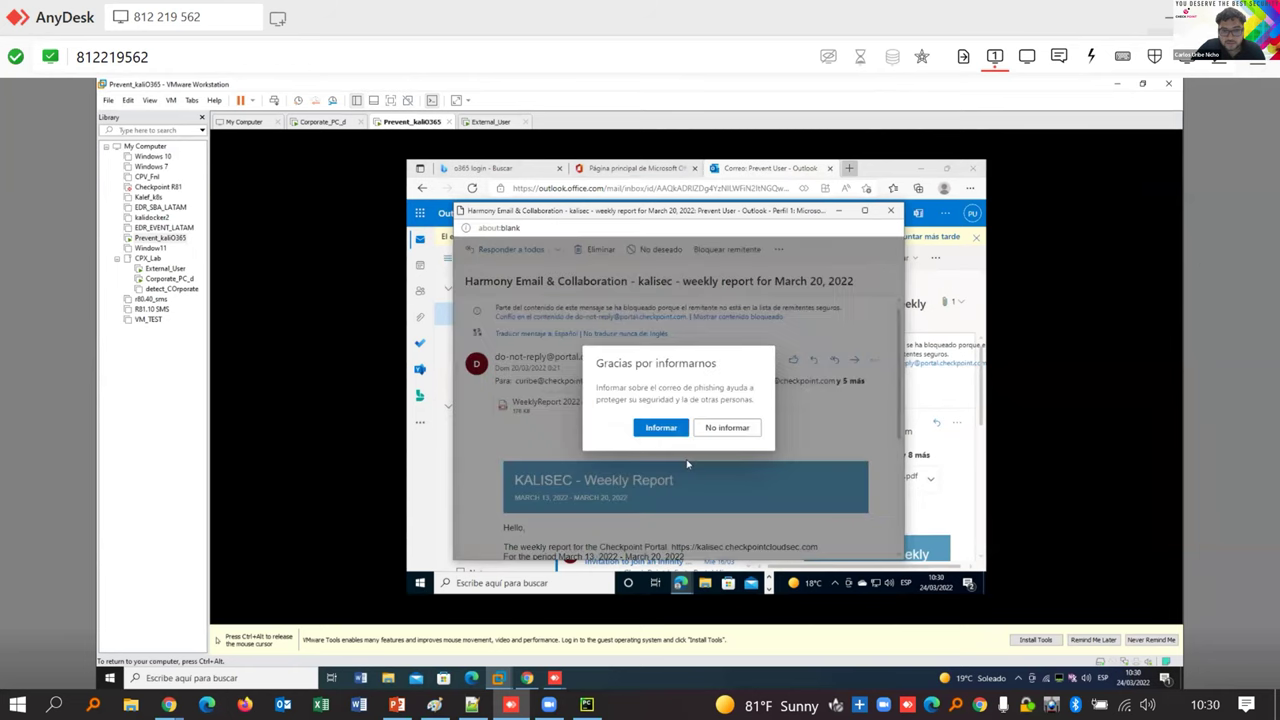
click(676, 430)
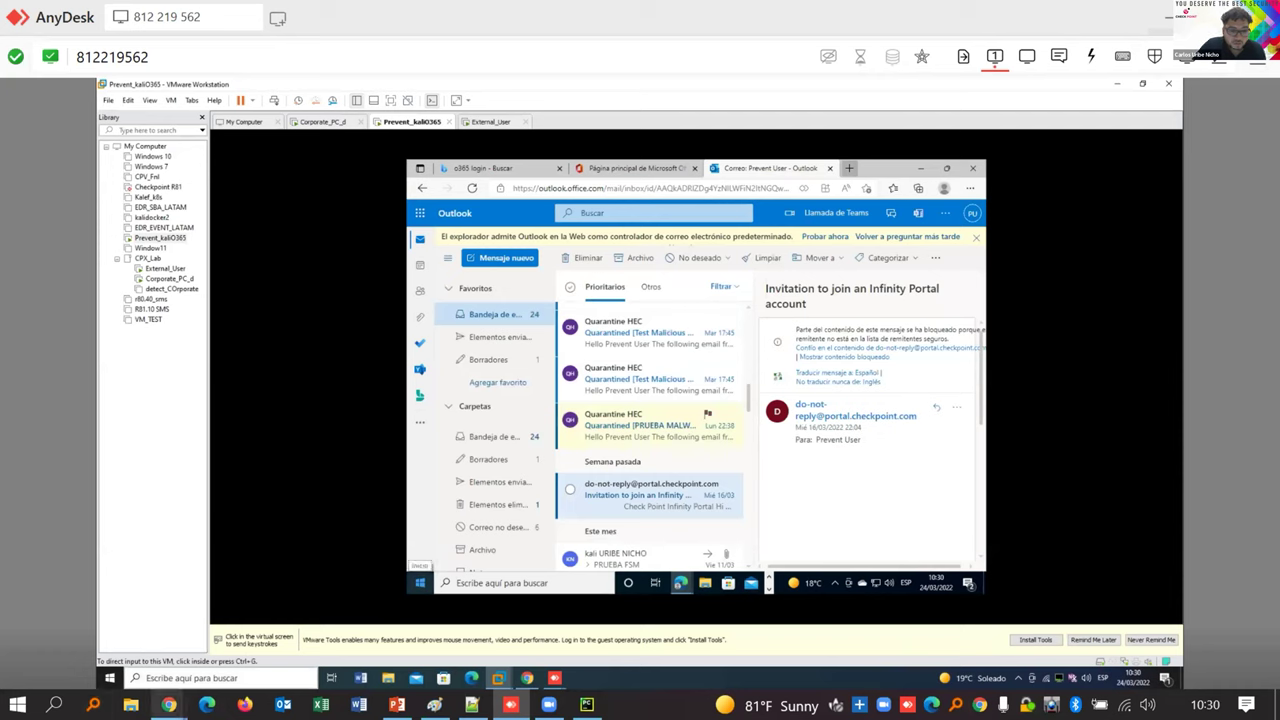
- Switch back to the Harmony Email & Collaboration portal in Chrome and view the User Reported Phishing list for Office 365 Mail
mouse_move(168, 704)
click(82, 612)
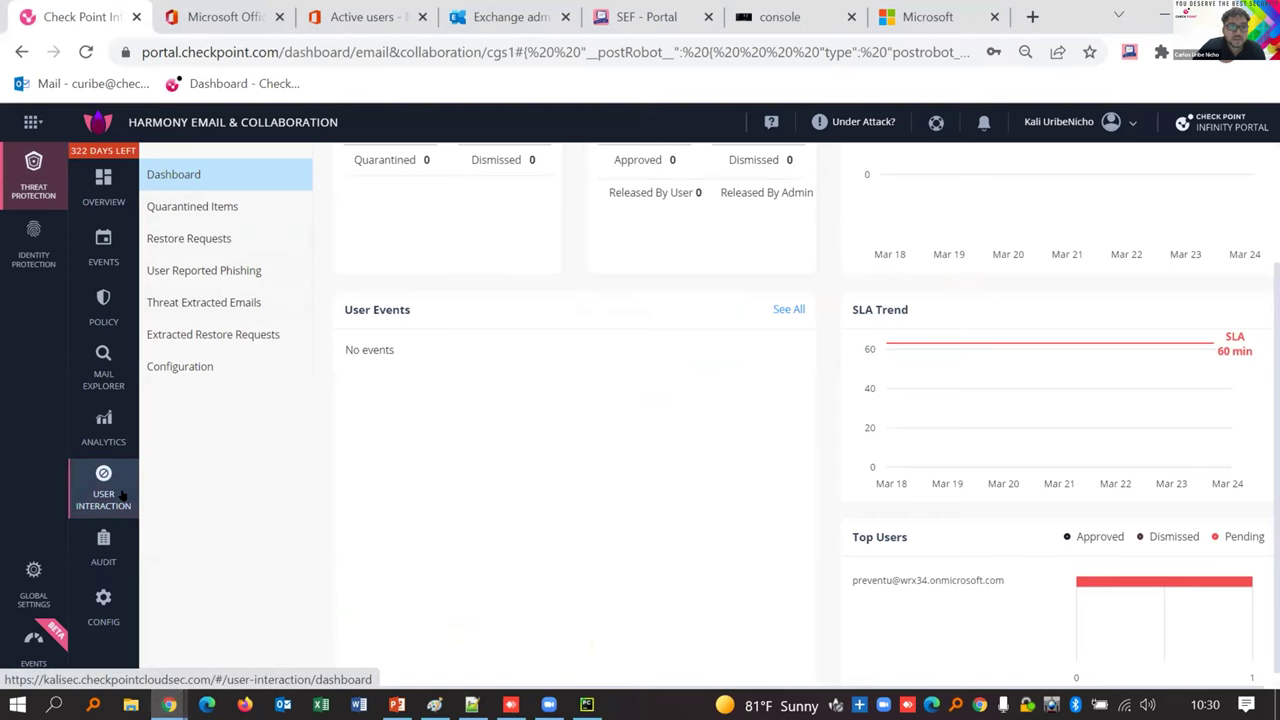
click(226, 270)
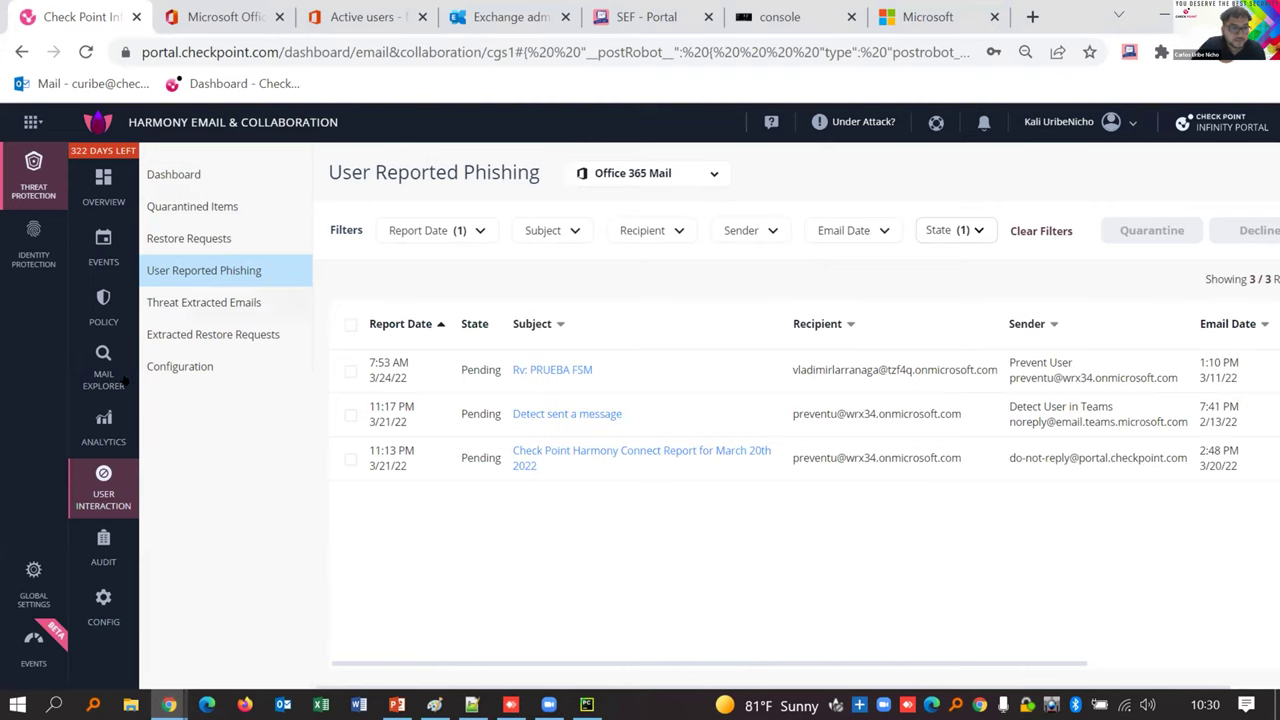
- Open the list of all malware events of the last 30 days from the Security Overview
click(103, 310)
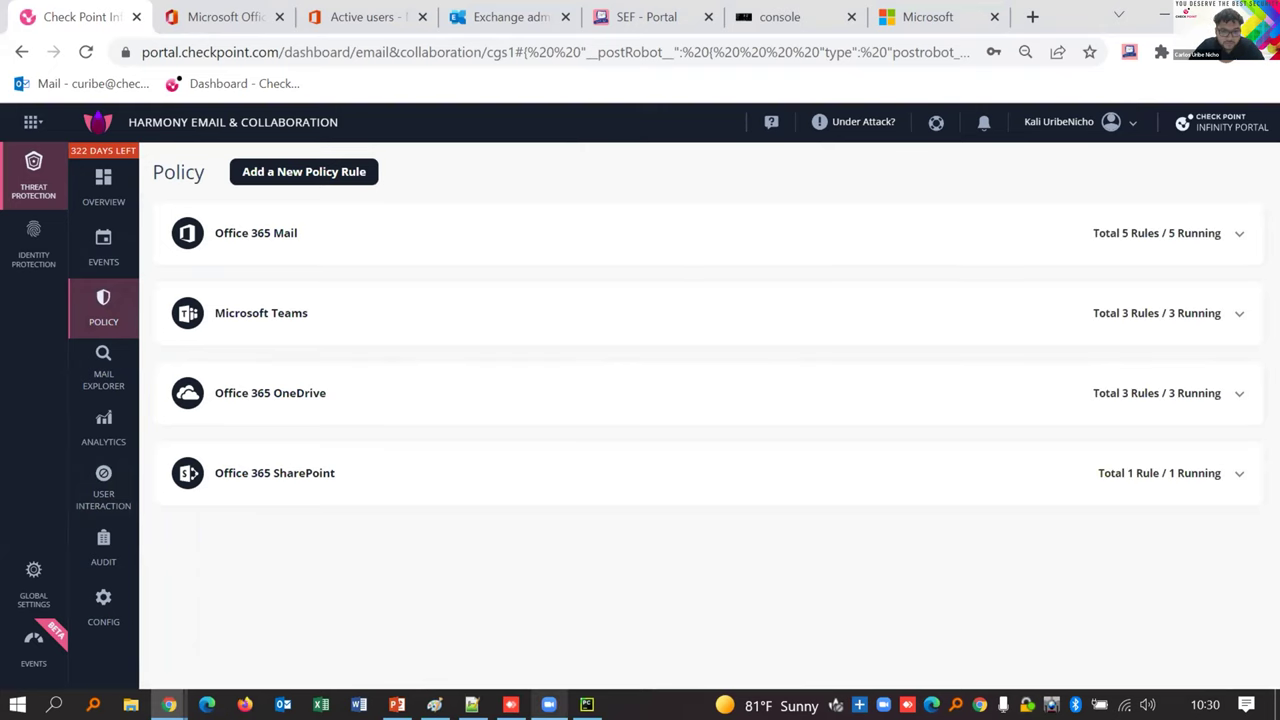
click(103, 188)
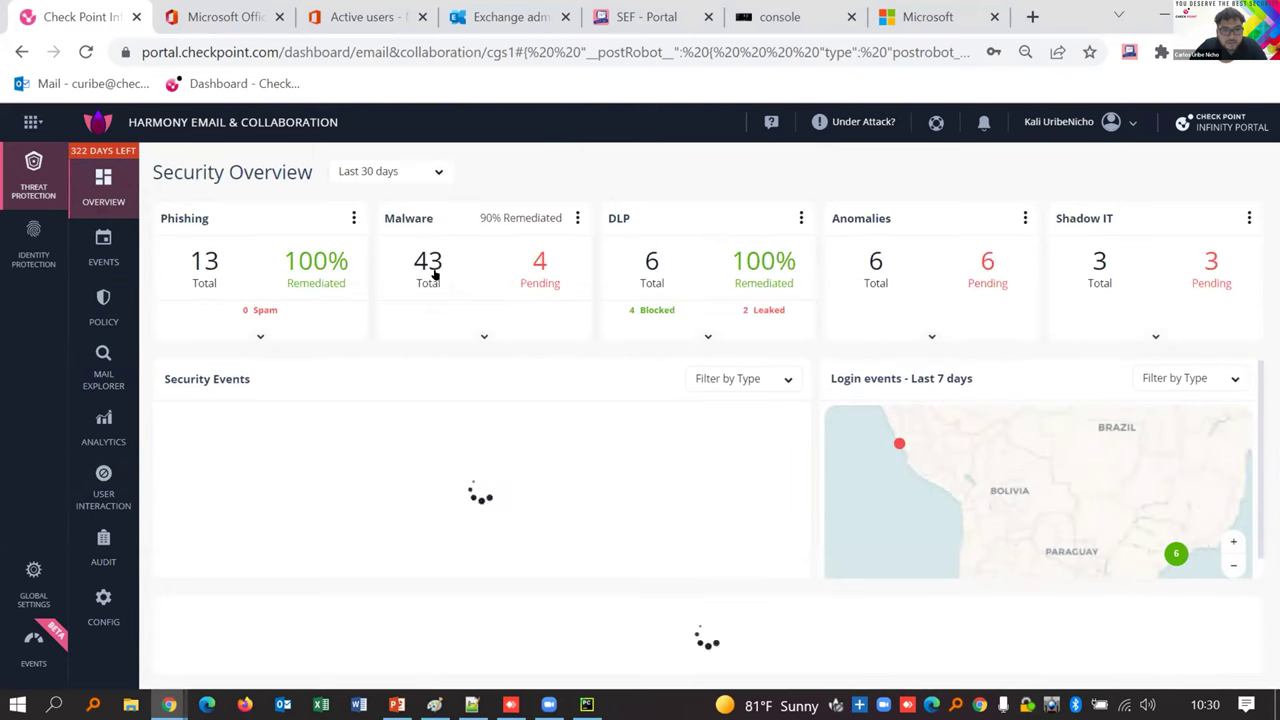
click(433, 275)
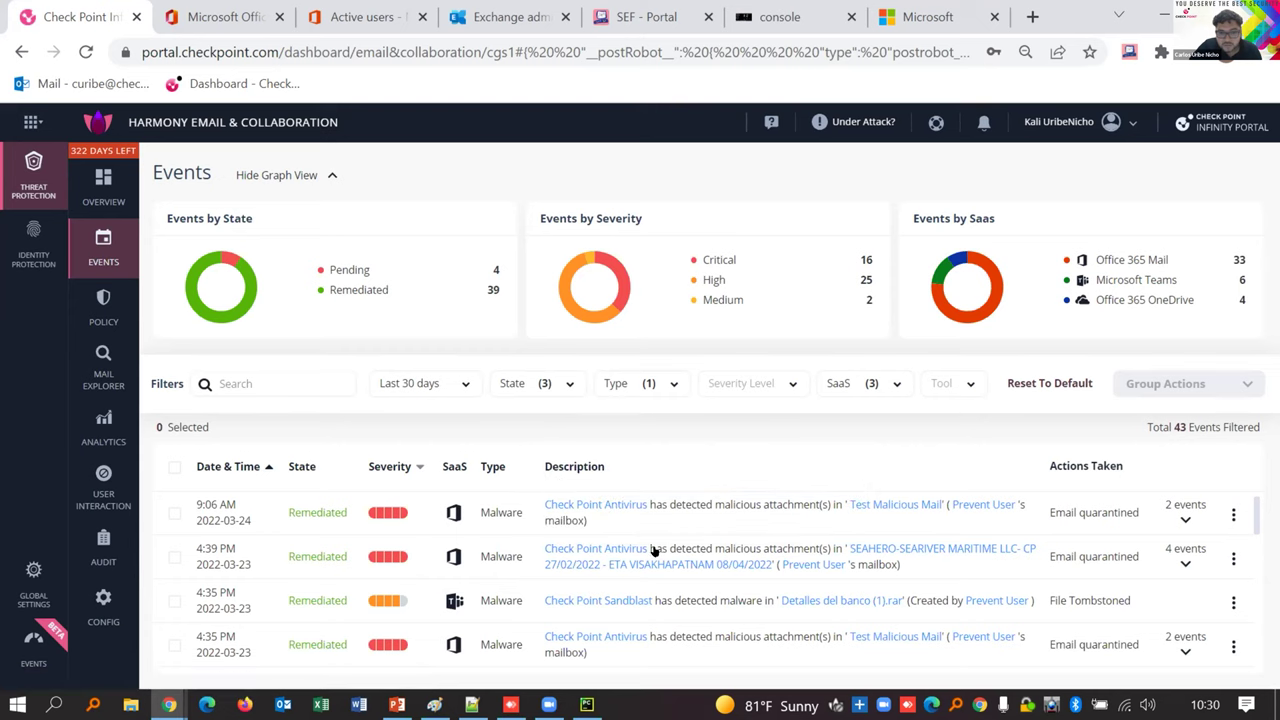
- Open the Threat Emulation report of the Teams file Detalles del banco (1).rar and the details of its contained executable
click(619, 602)
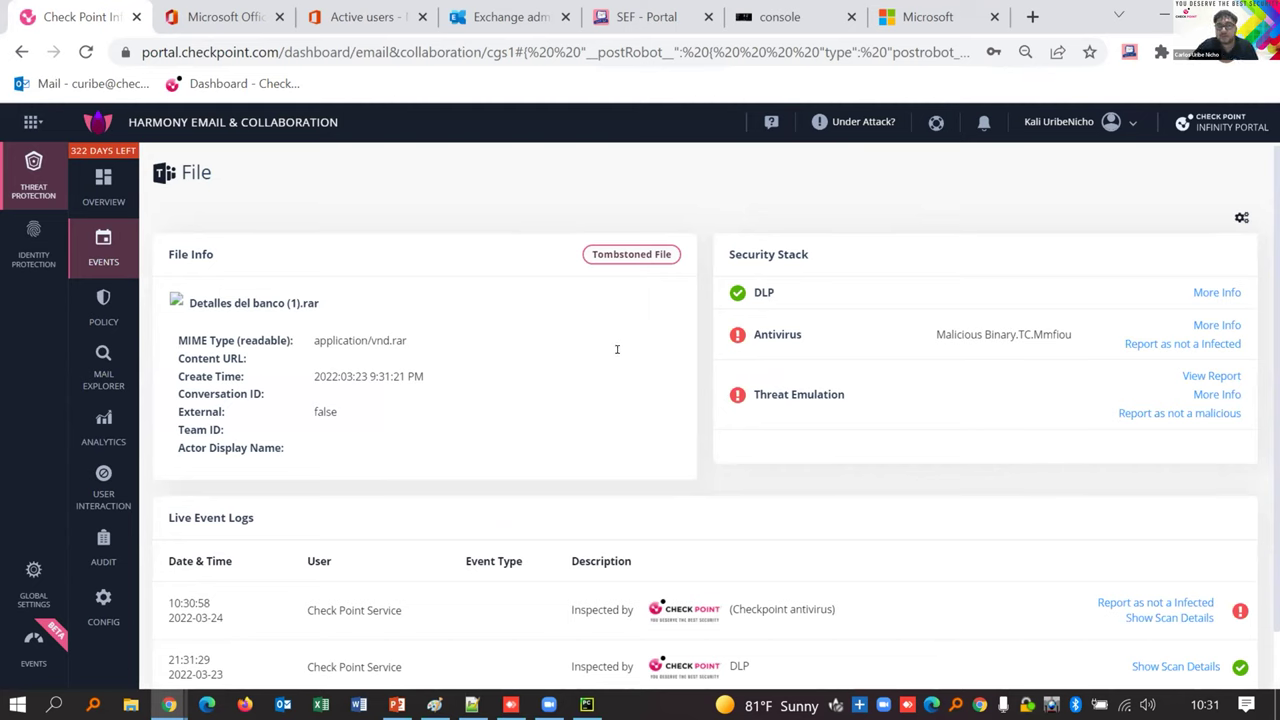
click(1200, 377)
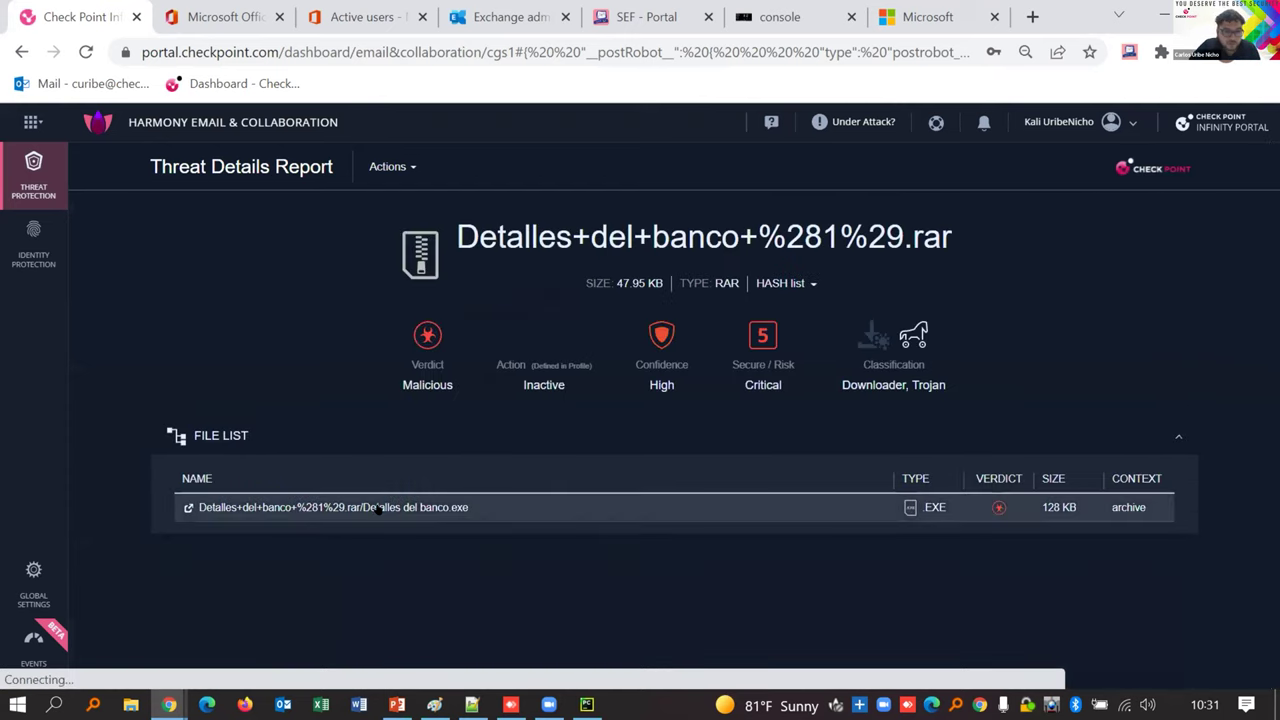
click(378, 508)
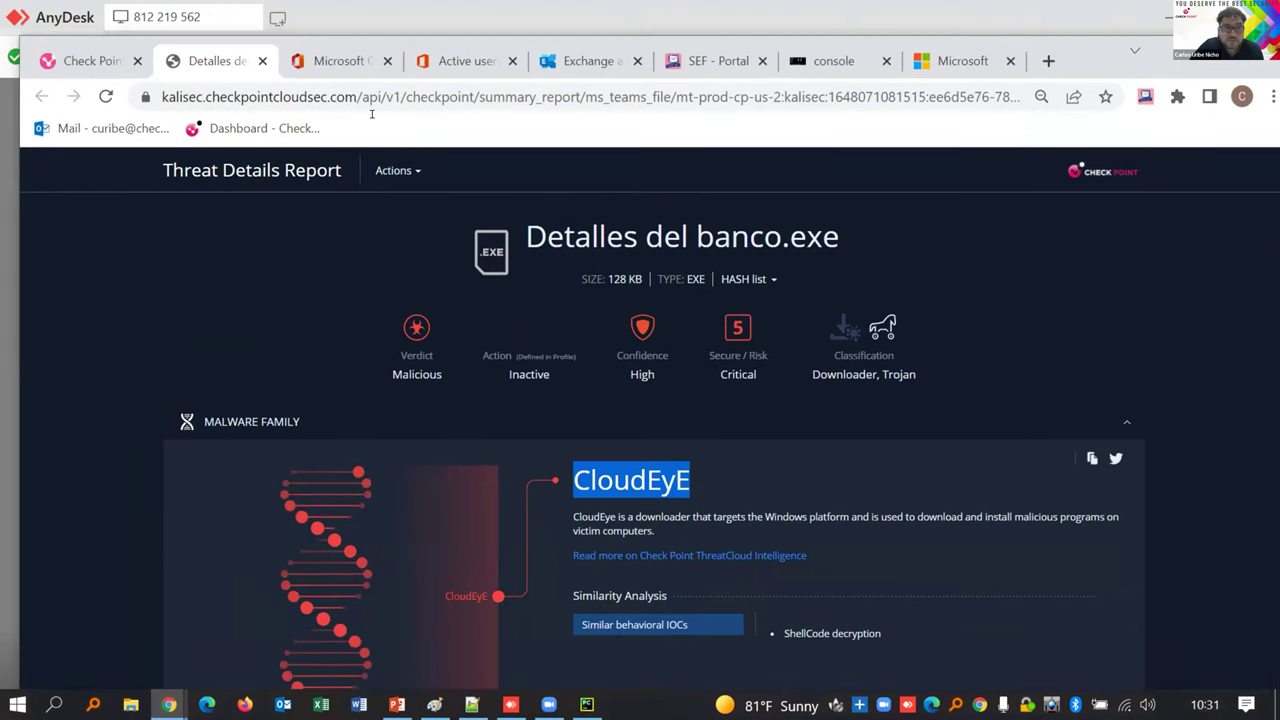
- Return to the portal's Security Overview and examine the list of all anomaly events
click(70, 61)
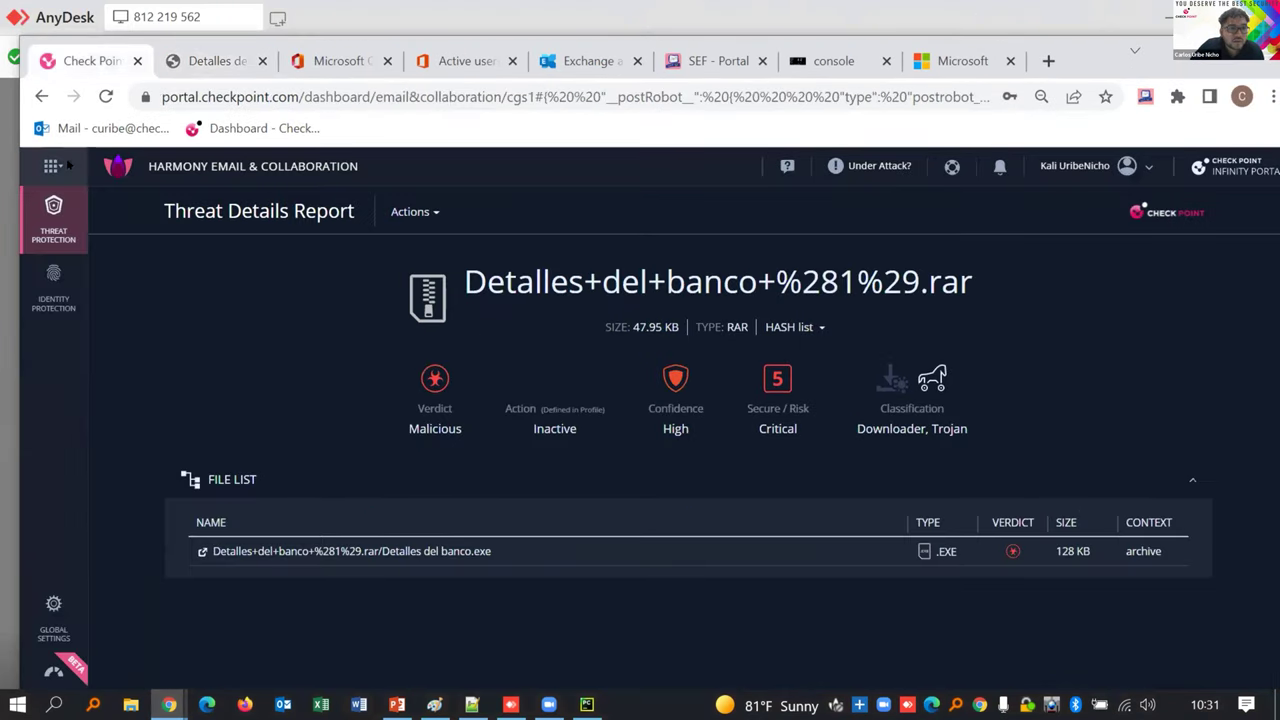
click(41, 97)
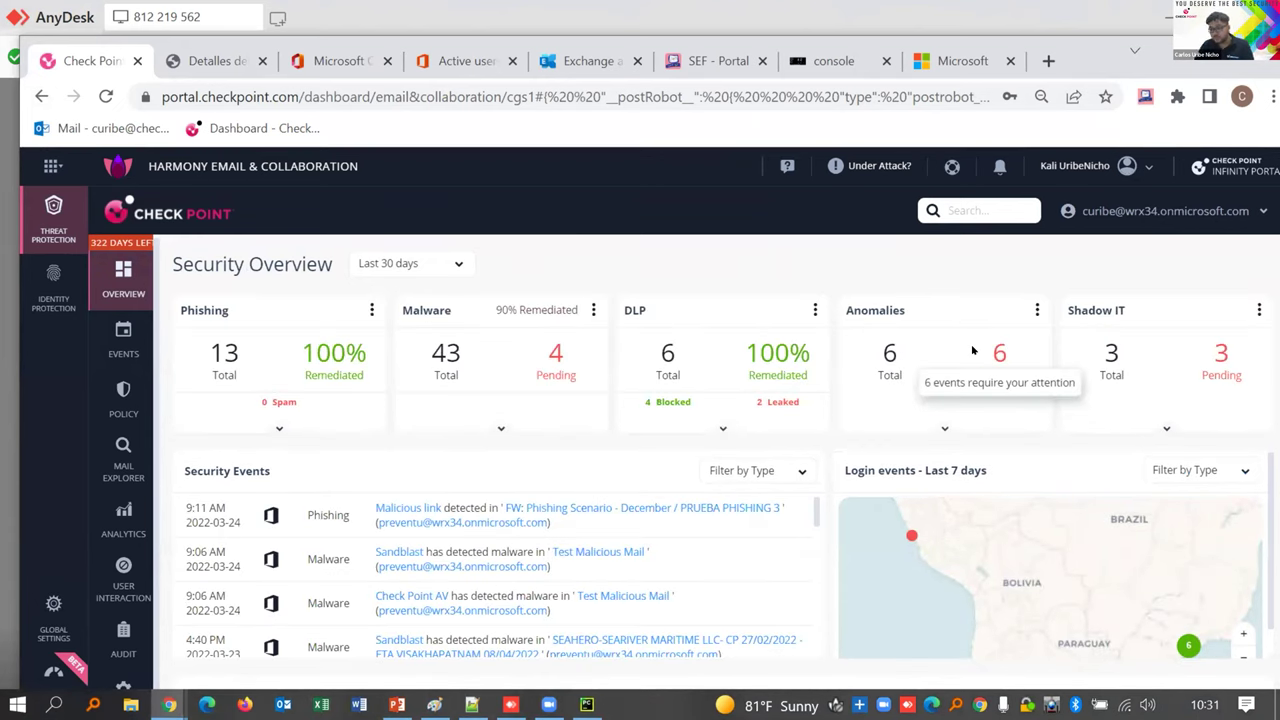
click(890, 352)
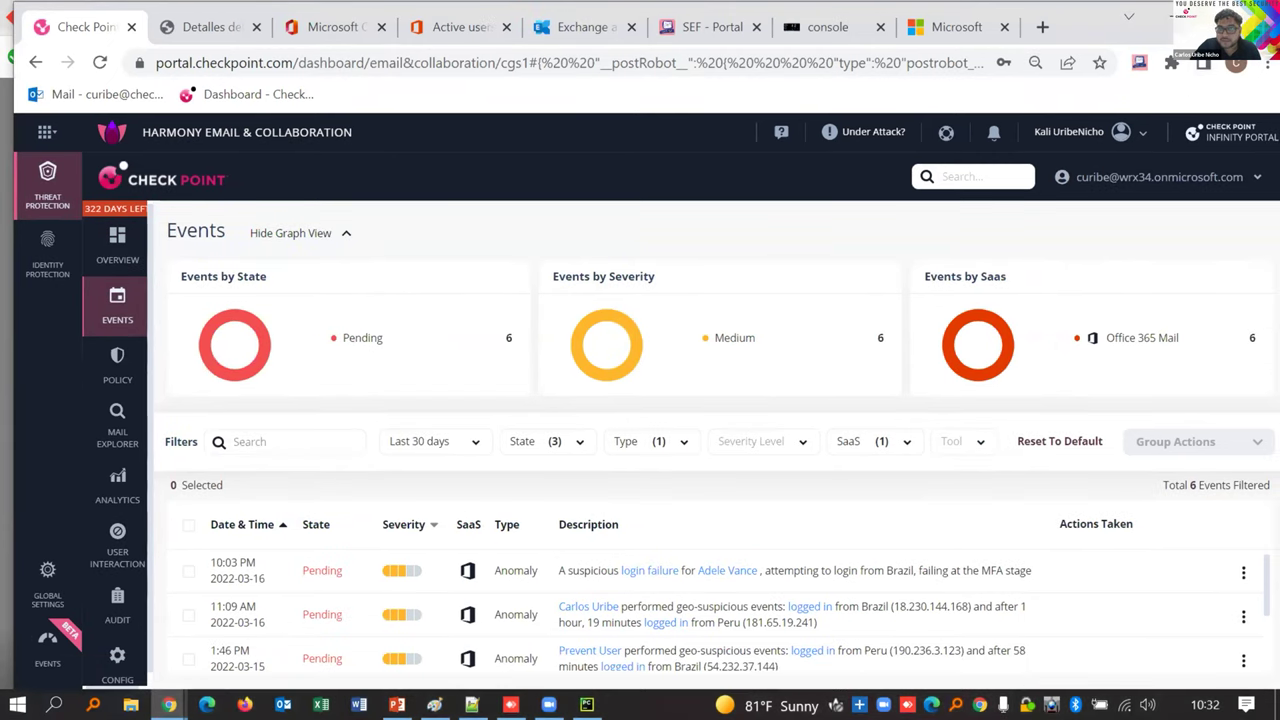
scroll(1134, 582, down, 2)
scroll(1135, 582, up, 2)
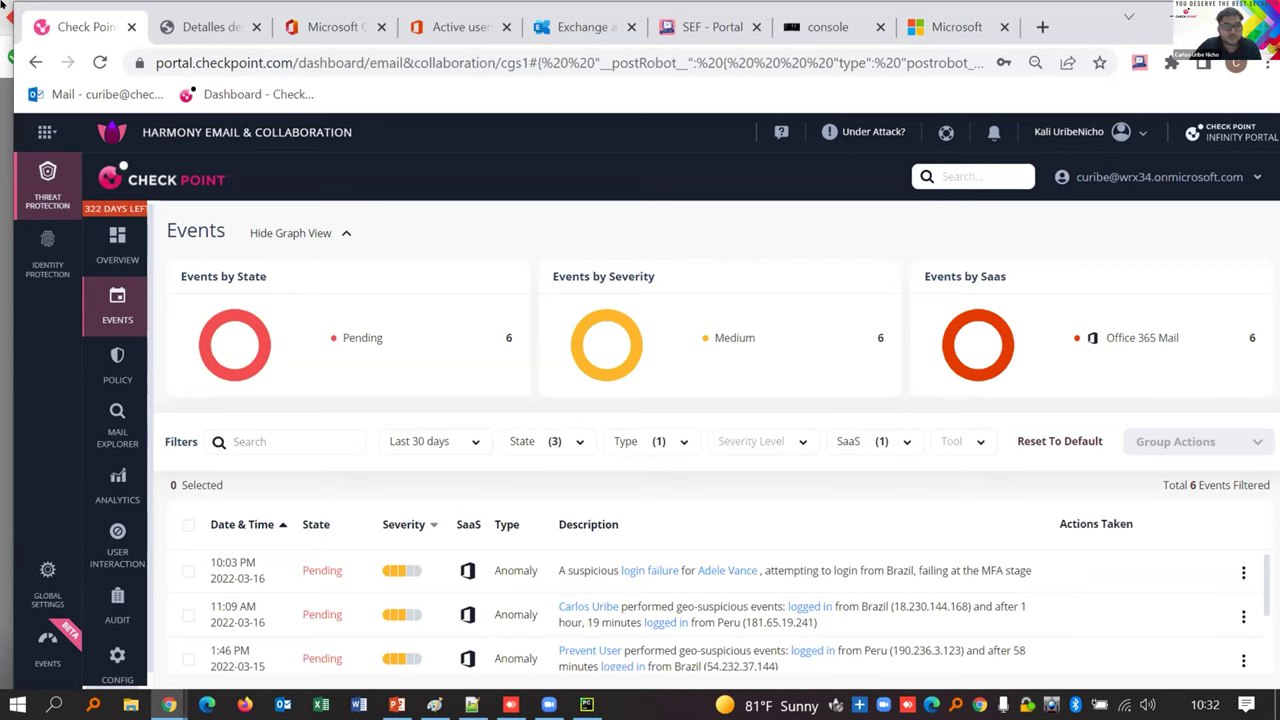
- Examine the security events and the protected SaaS applications on the Security Overview
click(113, 233)
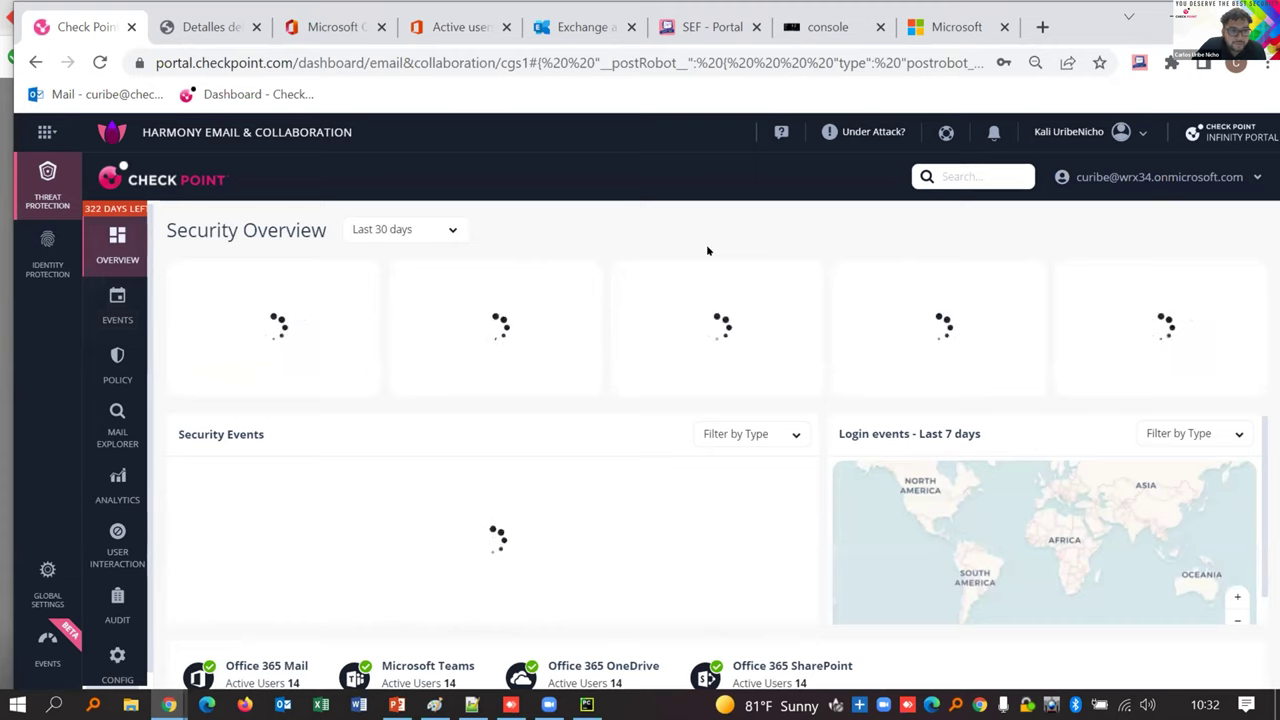
scroll(513, 500, down, 1)
scroll(513, 537, down, 1)
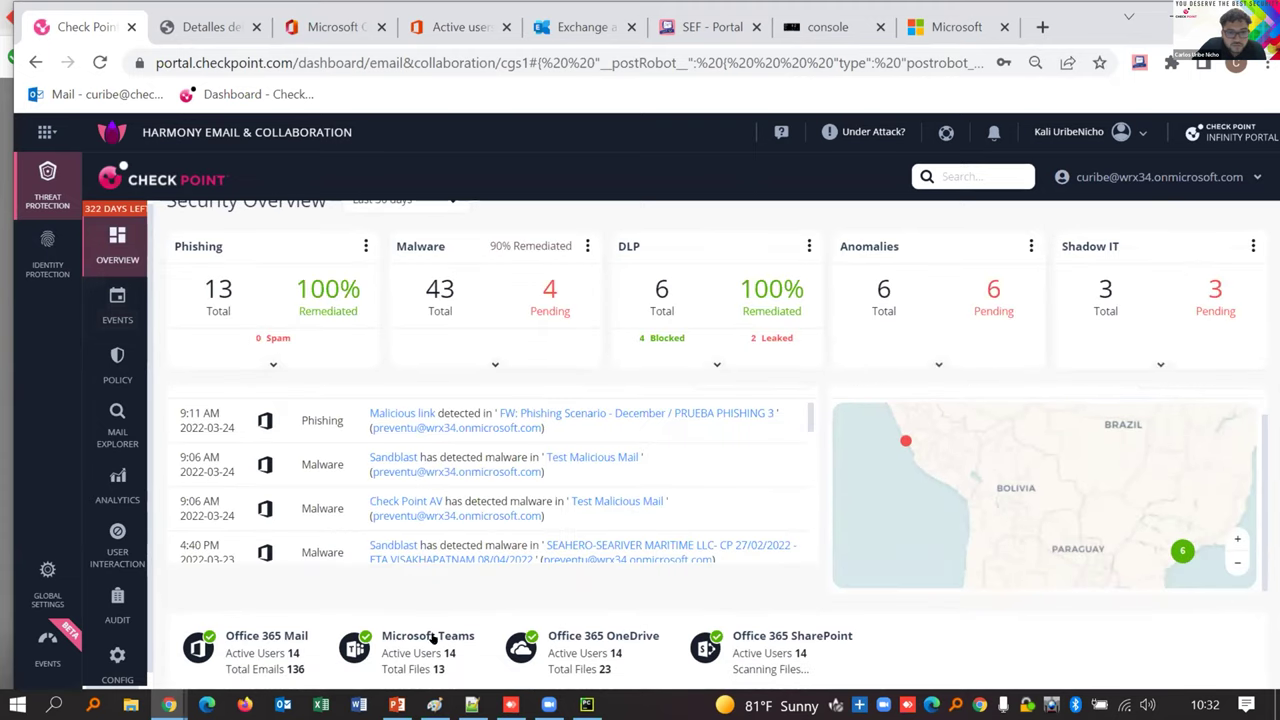
scroll(629, 460, down, 3)
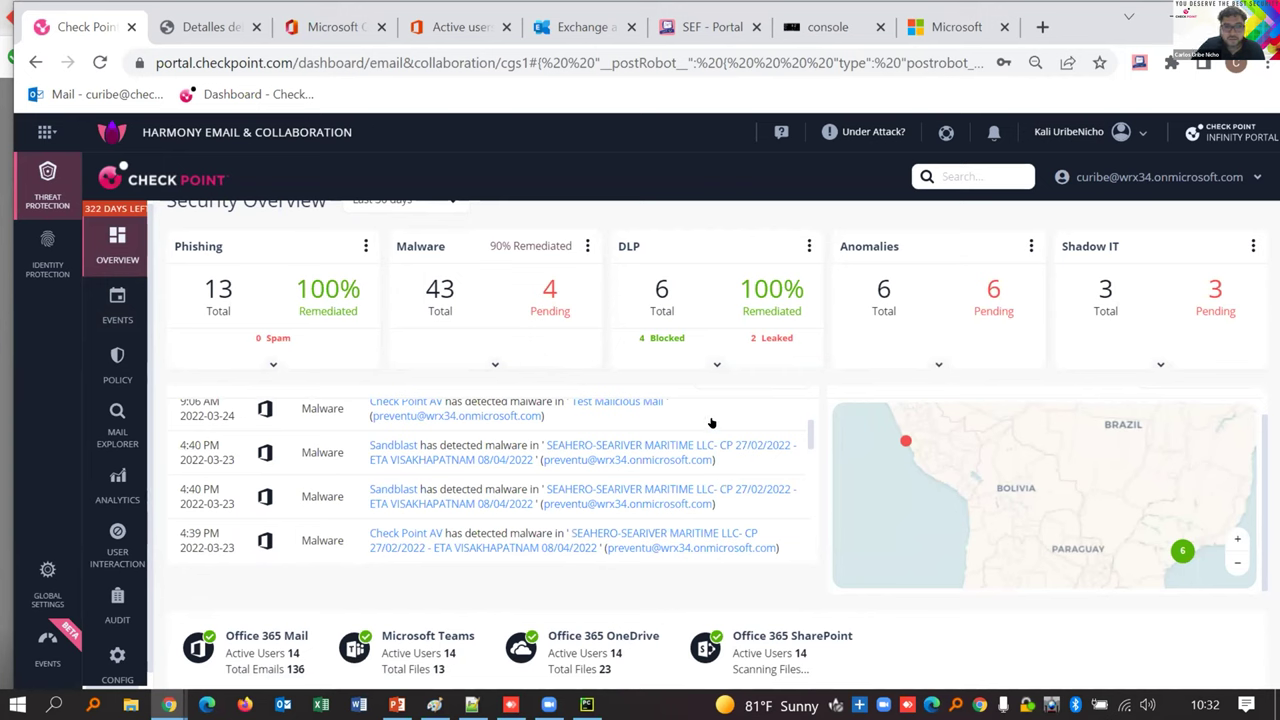
mouse_move(660, 466)
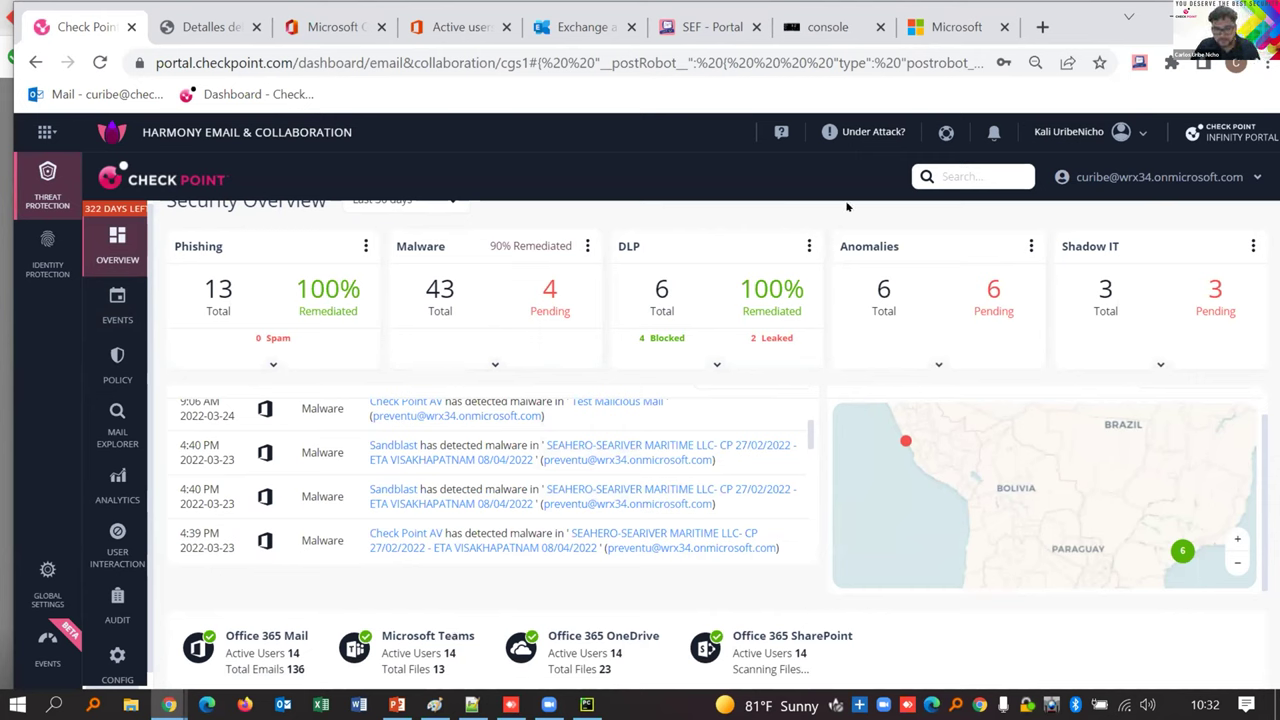
- Show the Microsoft Teams policy rules, leaving the Office 365 Mail rules collapsed
click(117, 367)
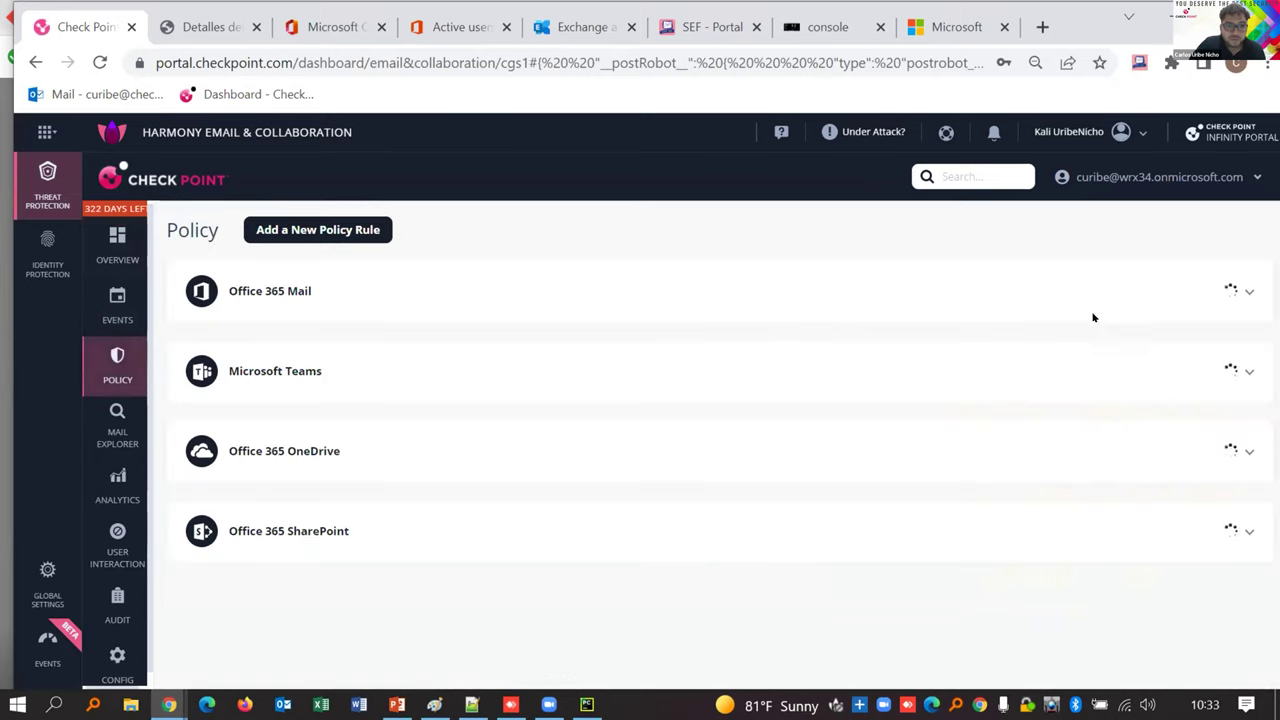
click(1243, 291)
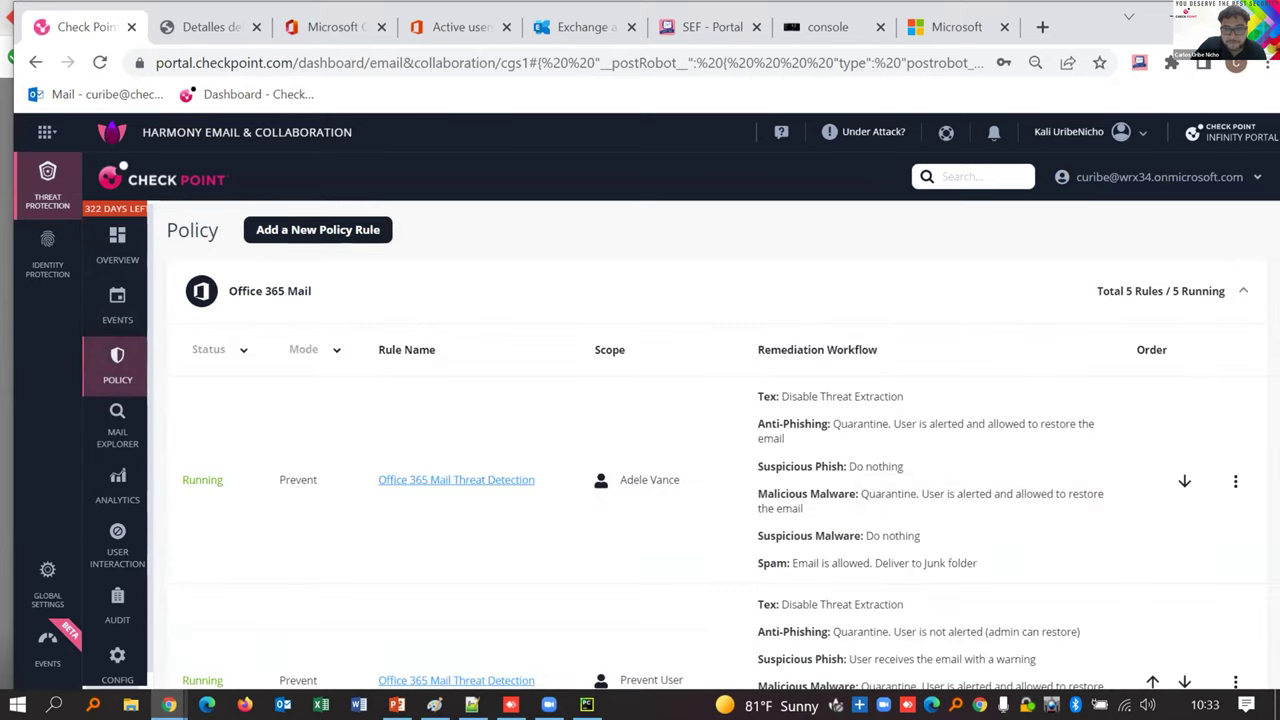
click(1236, 288)
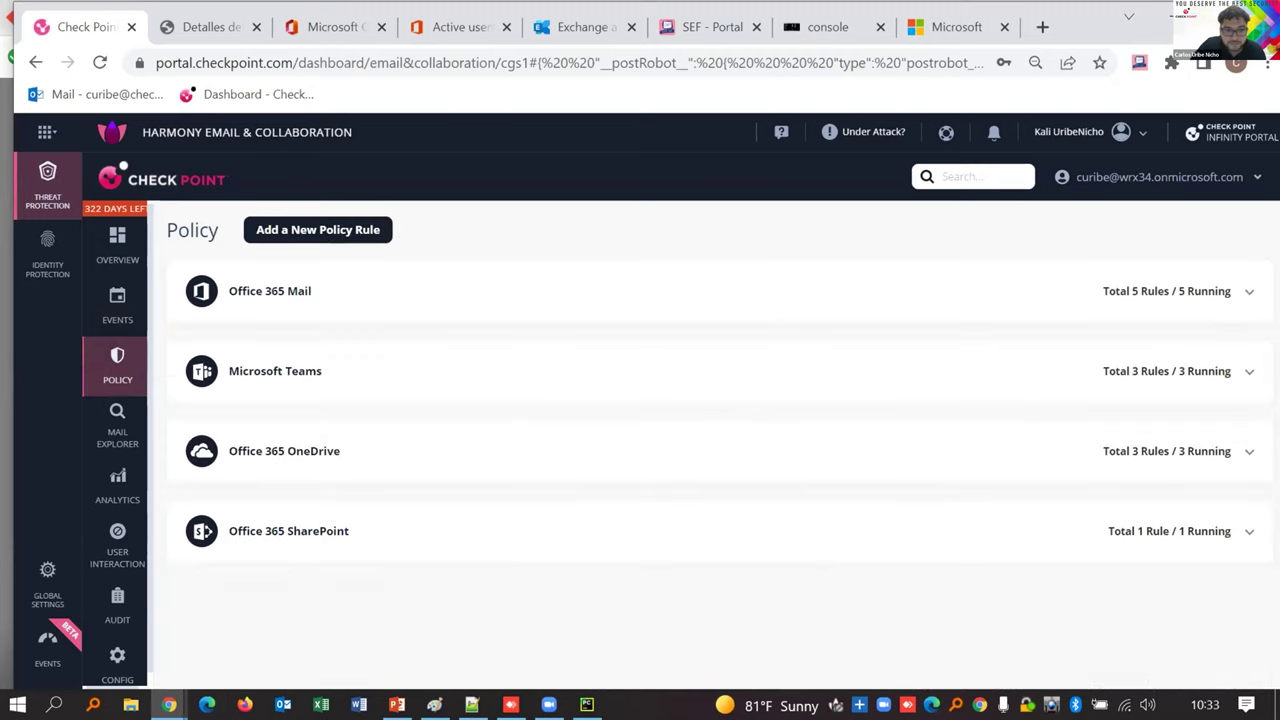
click(1233, 376)
scroll(686, 517, down, 2)
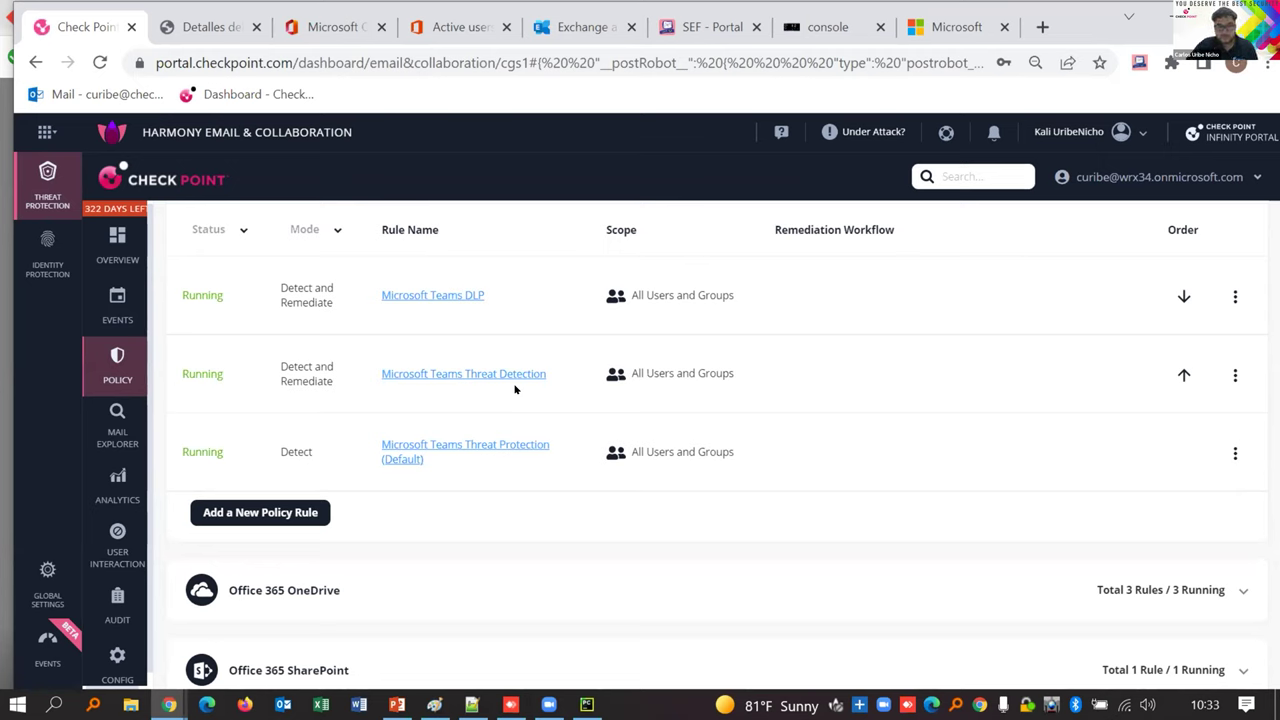
- Switch to Microsoft Teams in the remote Prevent_kaliO365 virtual machine and start a new message in the Detect User chat
click(511, 704)
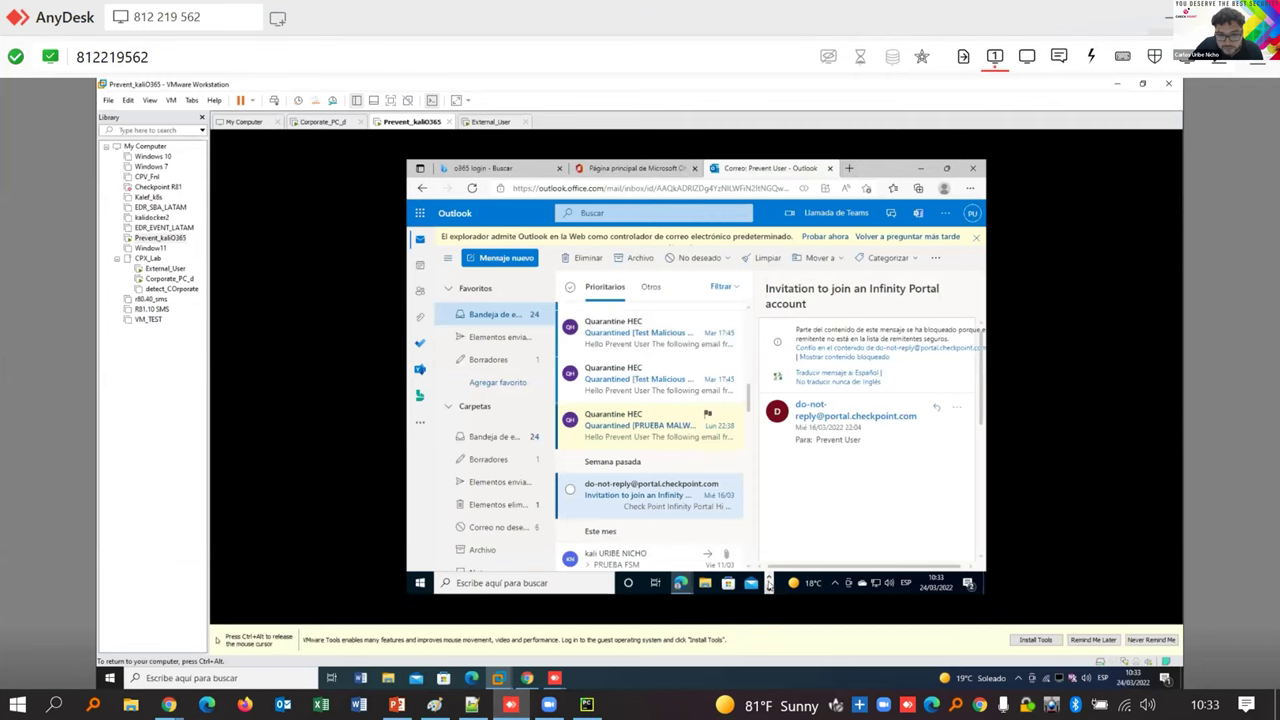
click(751, 583)
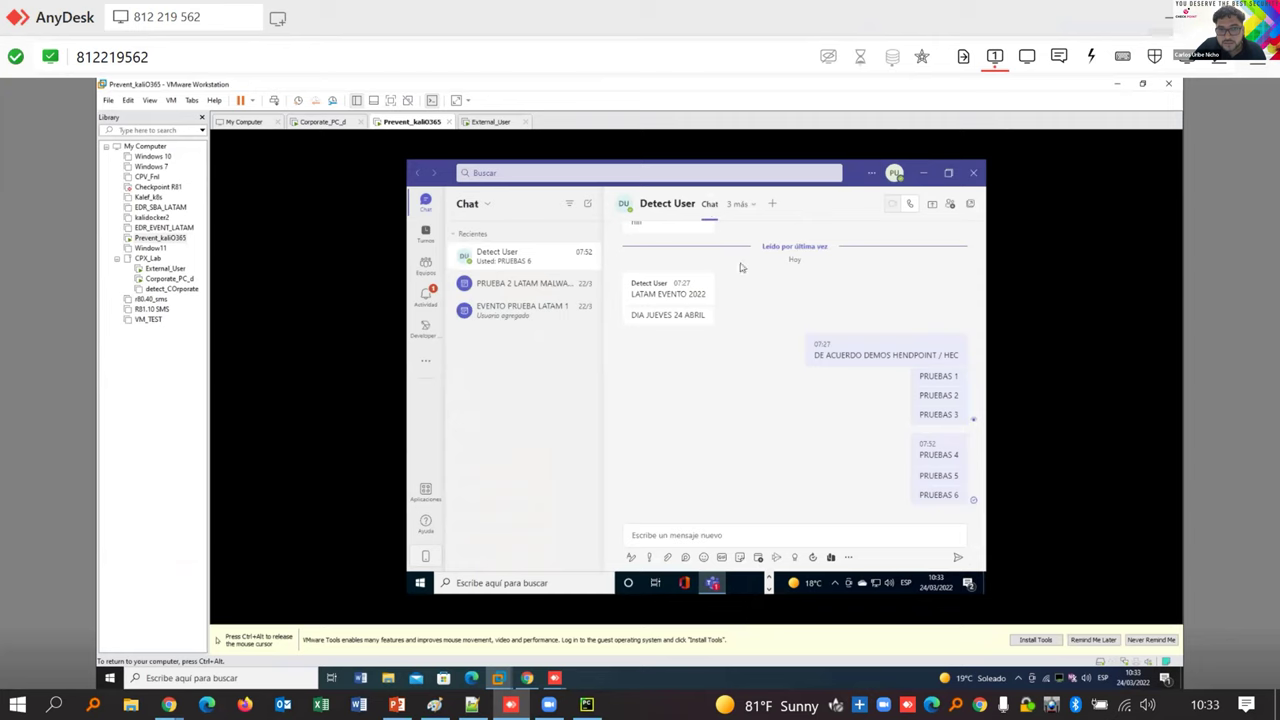
click(851, 537)
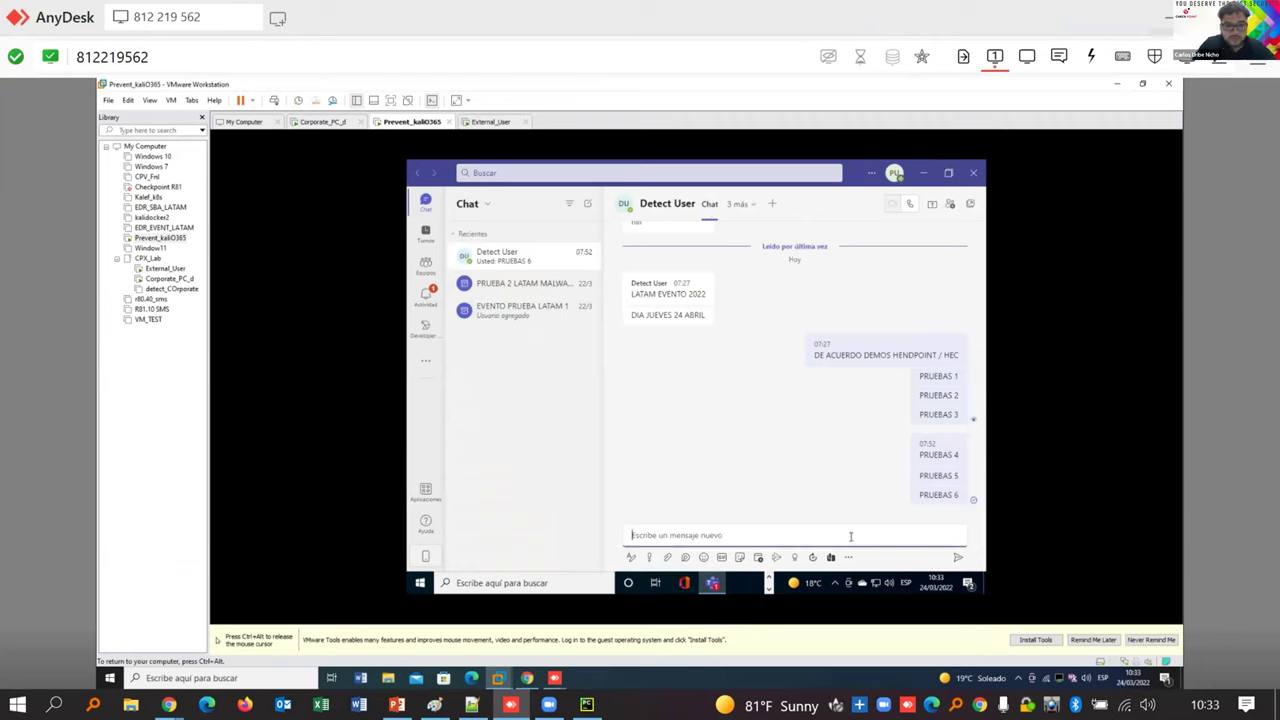